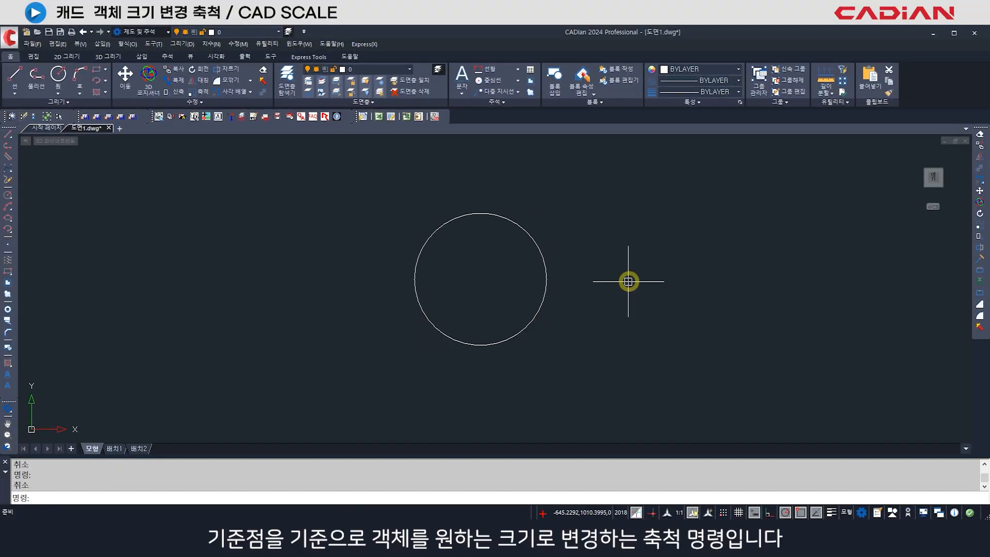
# - Scale the circle by a factor of 0.2 about its centre
pyautogui.write('SC')
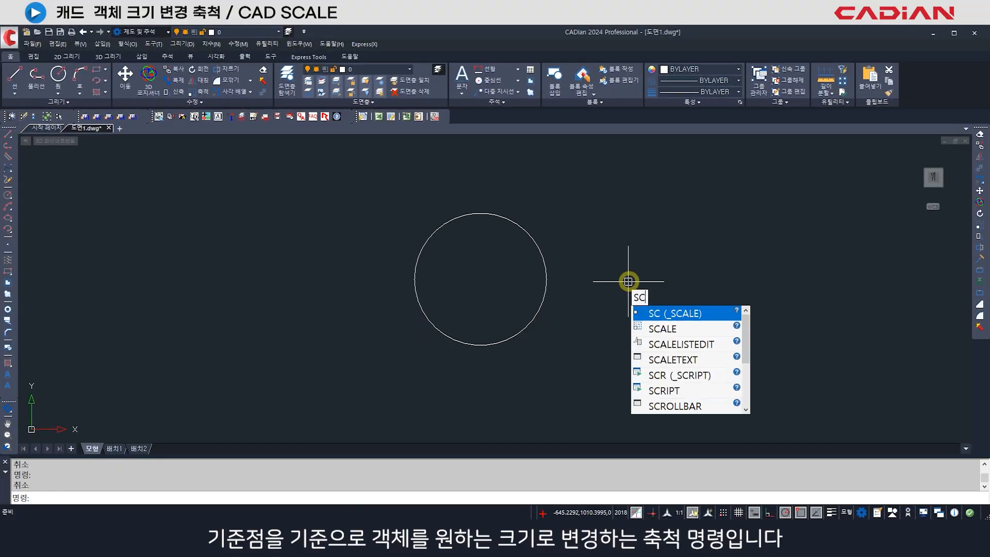
pyautogui.press('Return')
pyautogui.click(546, 275)
pyautogui.press('Return')
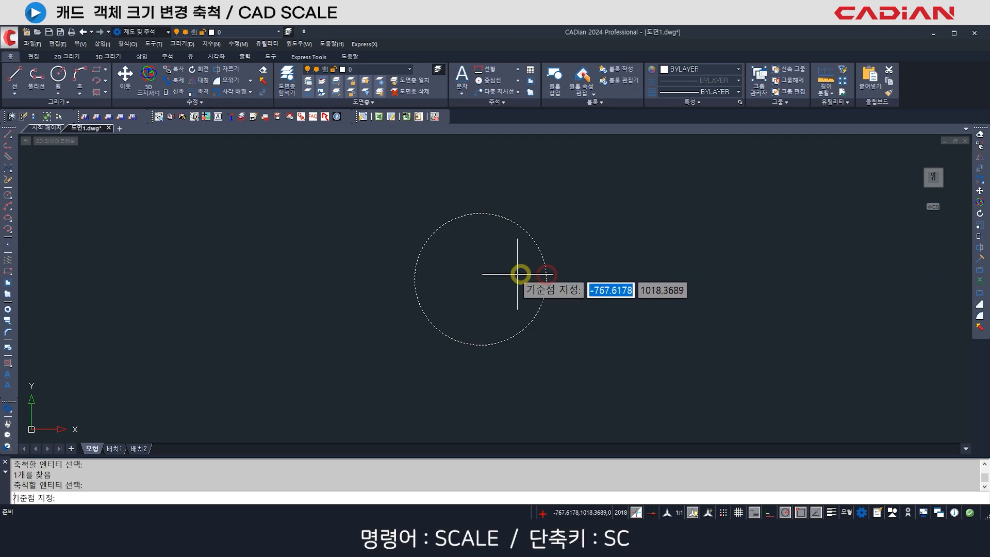
pyautogui.click(481, 279)
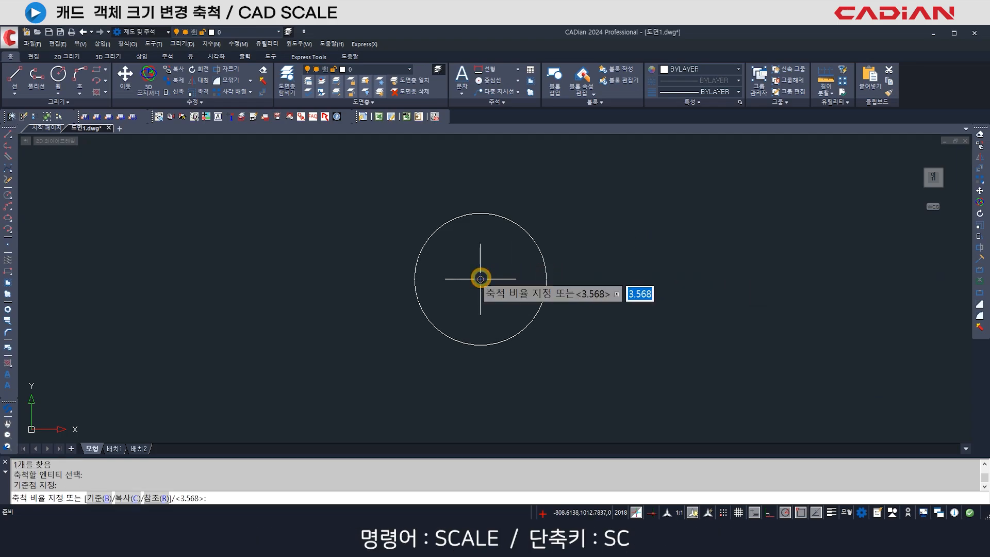
pyautogui.write('.2')
pyautogui.press('Return')
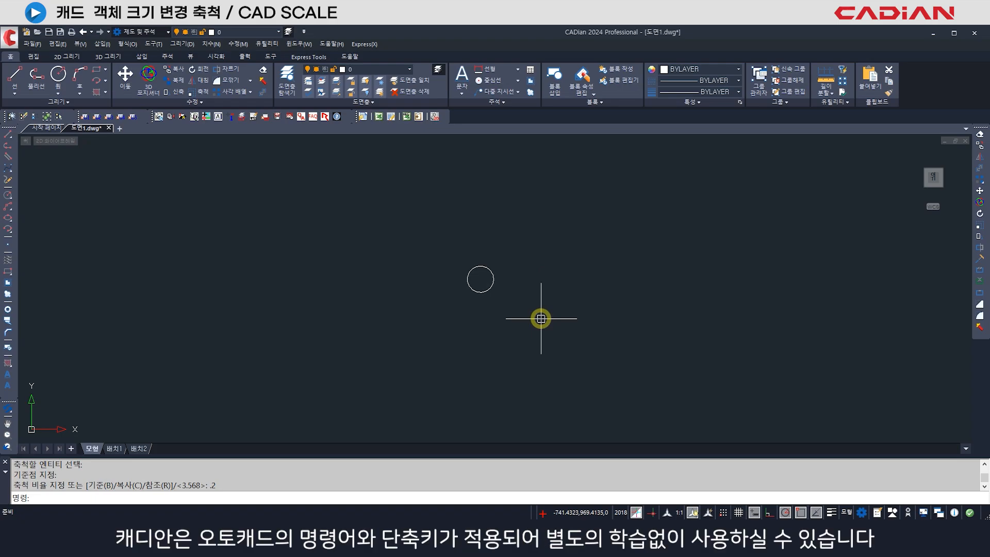
# - Enlarge the small circle freehand with Scale, using its right quadrant as the base point
pyautogui.press('Return')
pyautogui.click(486, 289)
pyautogui.press('Return')
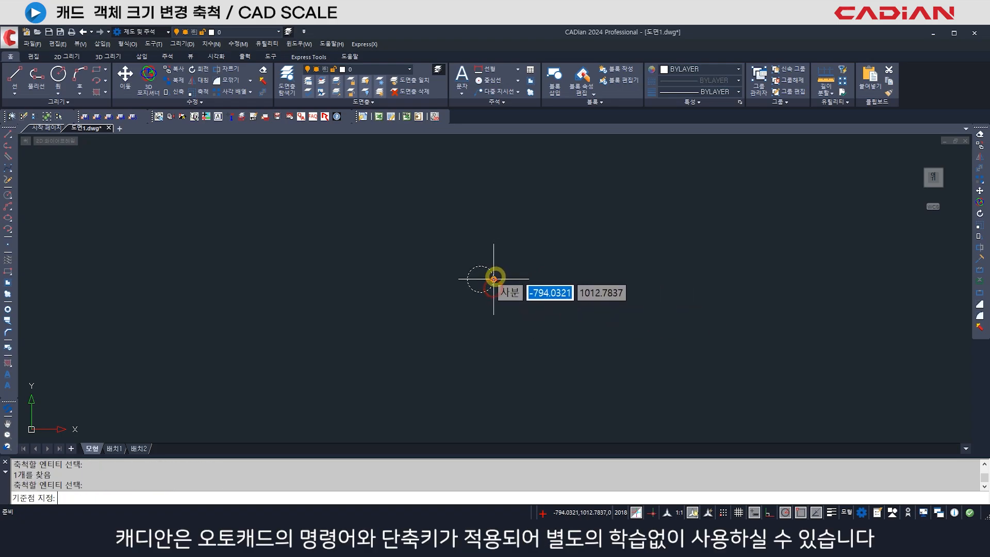
pyautogui.click(493, 279)
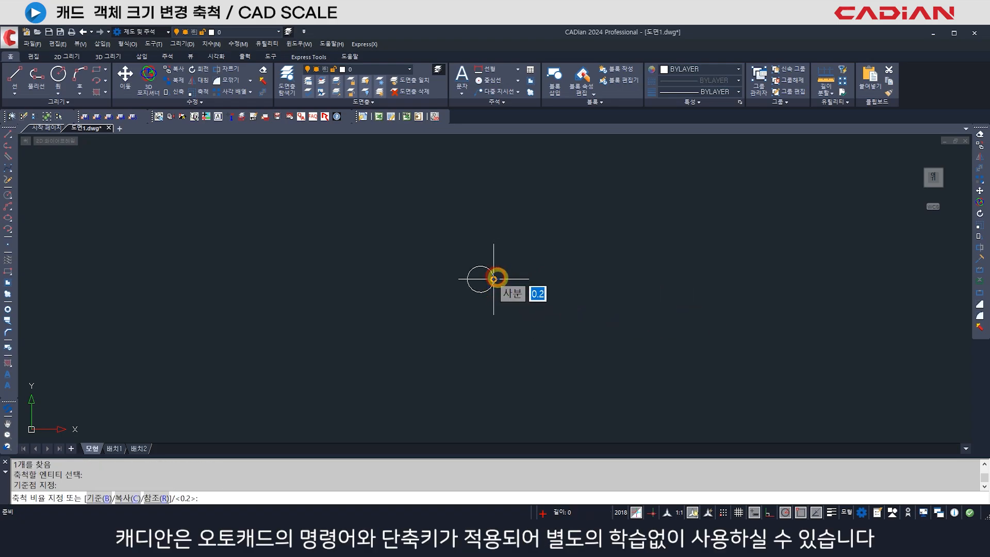
pyautogui.click(590, 298)
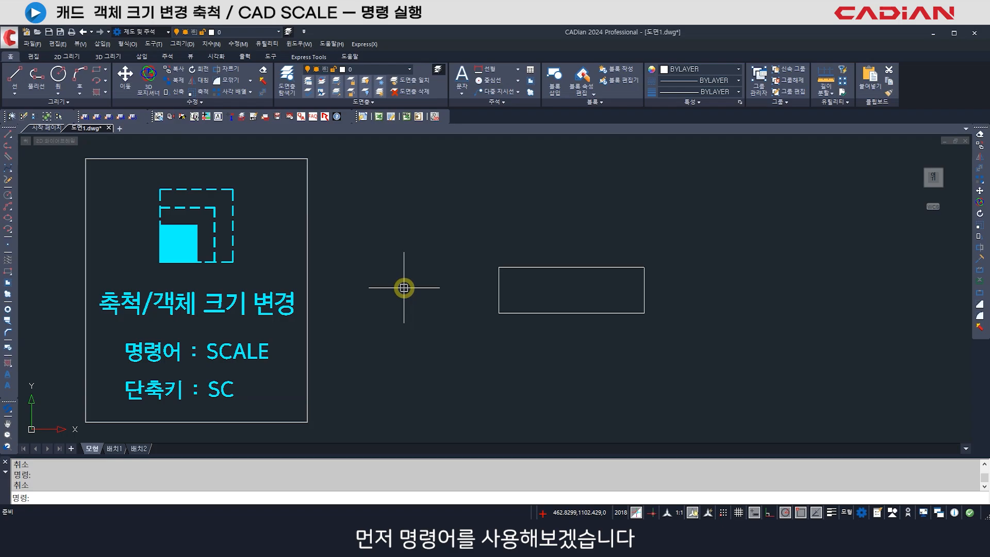
# - Enlarge the rectangle freehand by a factor of about 1.62 from the midpoint of its left edge, using the SCALE command
pyautogui.write('S')
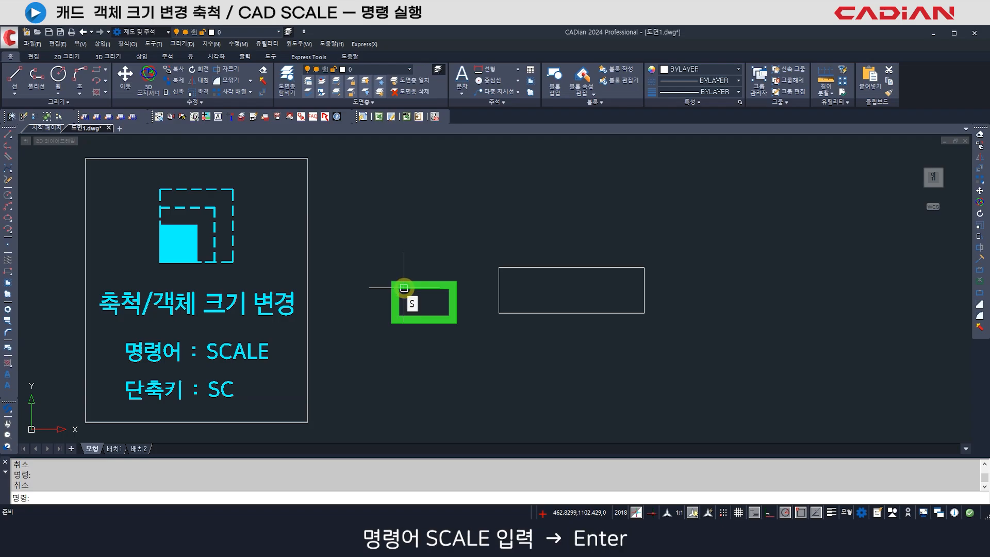
pyautogui.write('CALE')
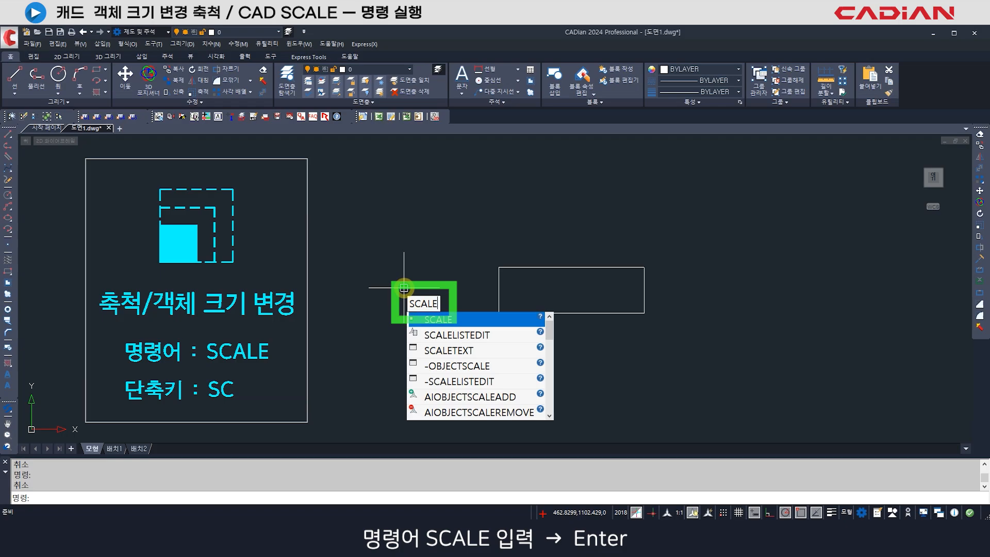
pyautogui.press('Return')
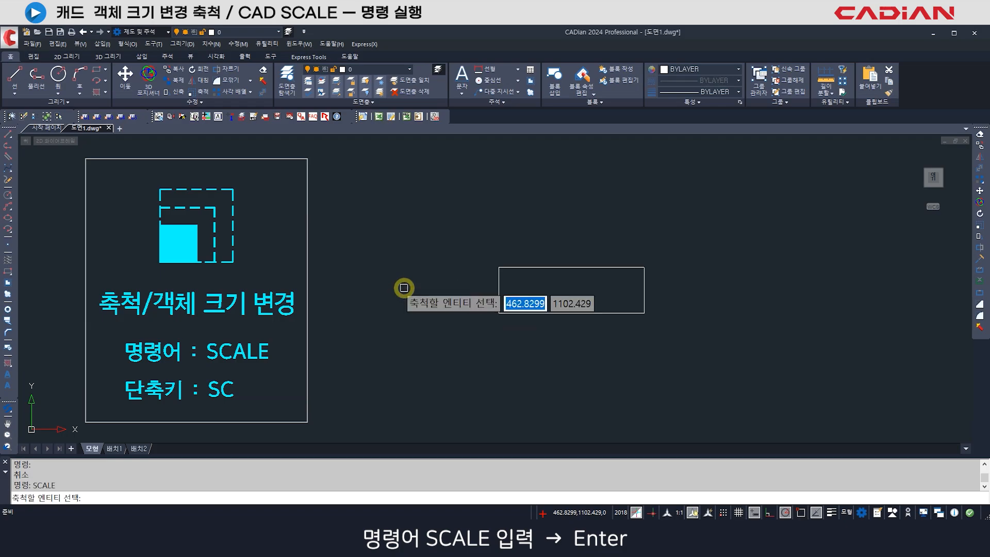
pyautogui.click(499, 292)
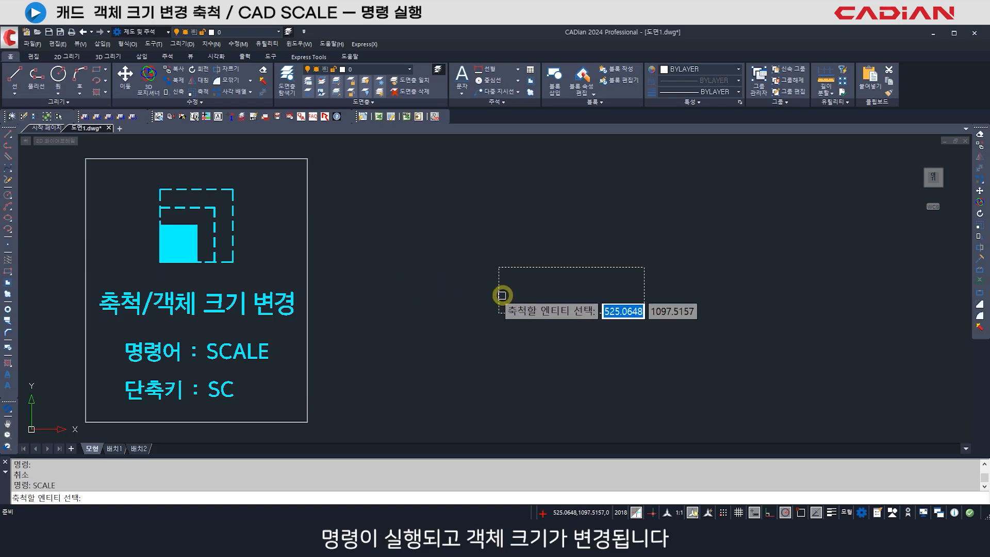
pyautogui.press('Return')
pyautogui.click(501, 293)
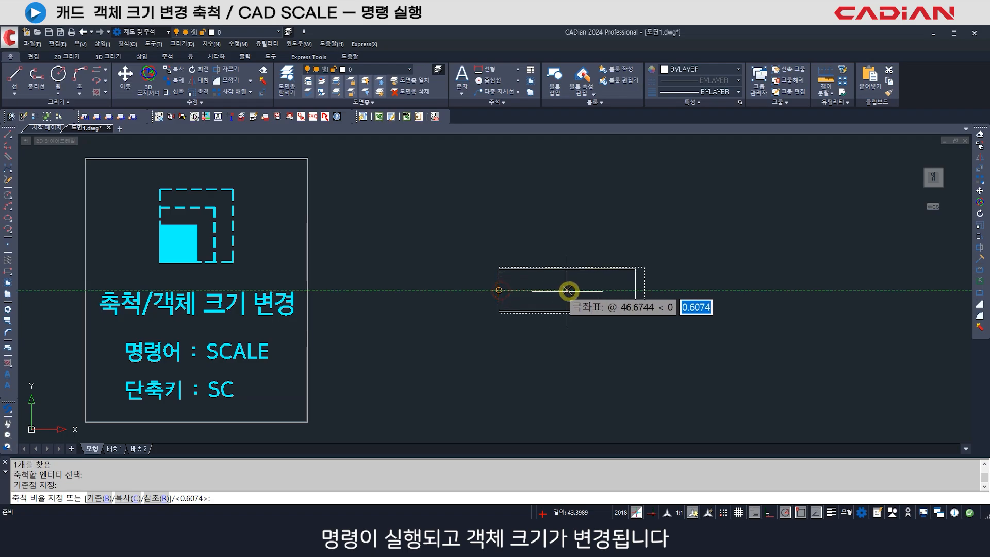
pyautogui.click(616, 291)
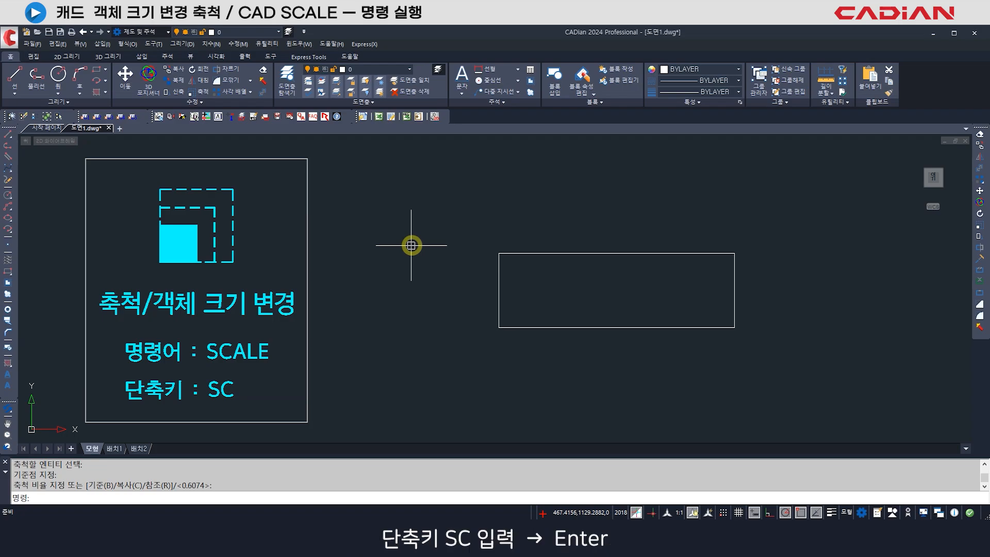
# - Shrink the rectangle freehand to less than half its size with Scale, using its upper-left corner as the base point
pyautogui.write('SC')
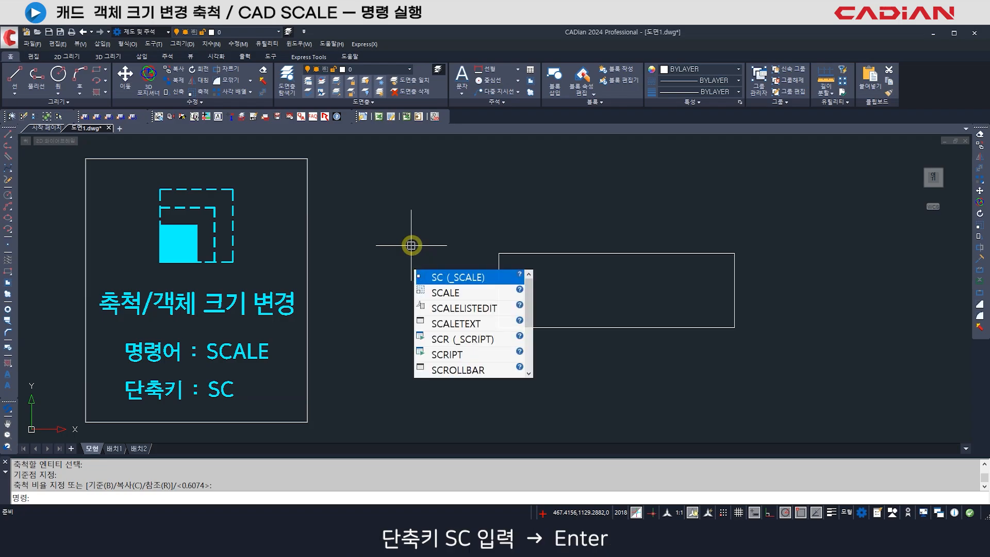
pyautogui.press('Return')
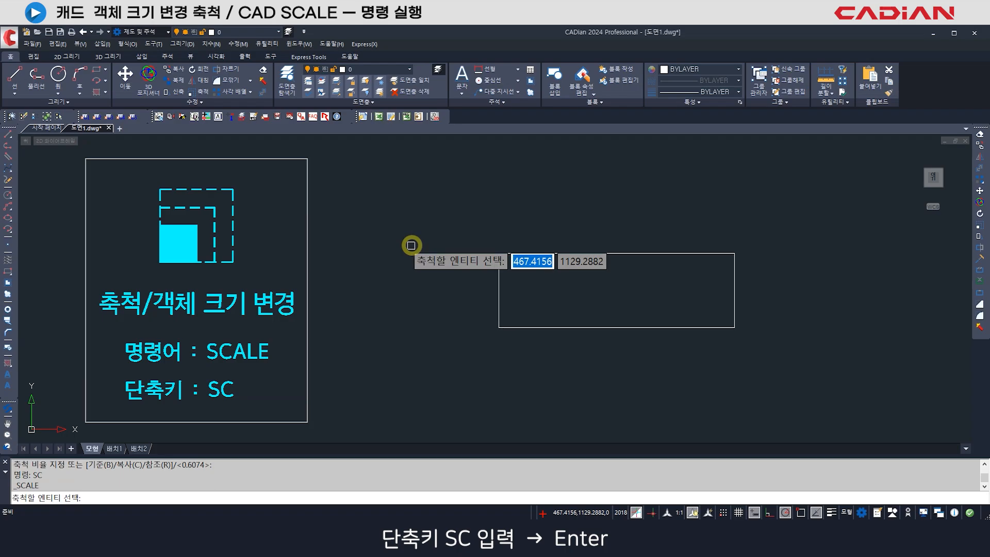
pyautogui.click(500, 281)
pyautogui.press('Return')
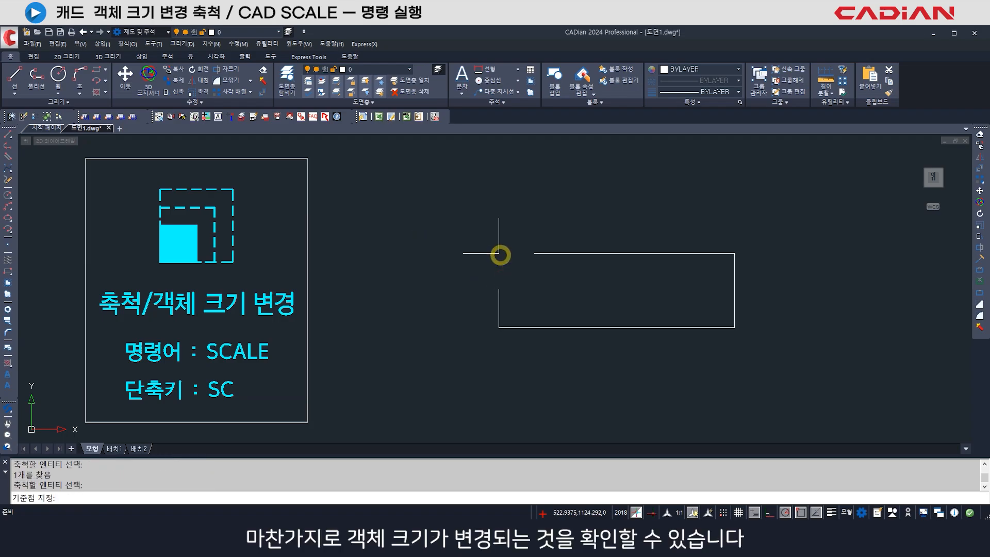
pyautogui.click(498, 253)
pyautogui.click(539, 283)
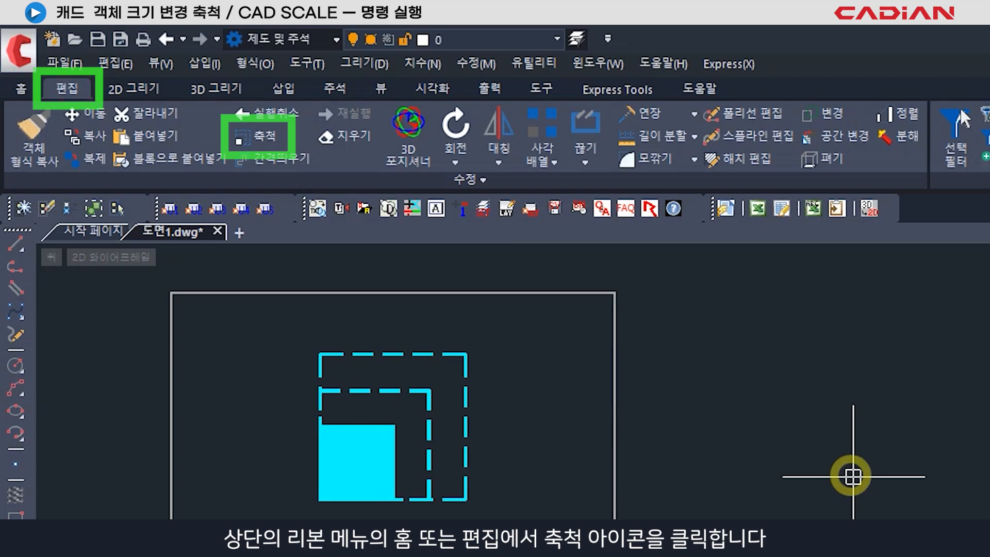
# - Enlarge the rectangle freehand by a factor of about 2.19 from its upper-left corner
pyautogui.click(273, 134)
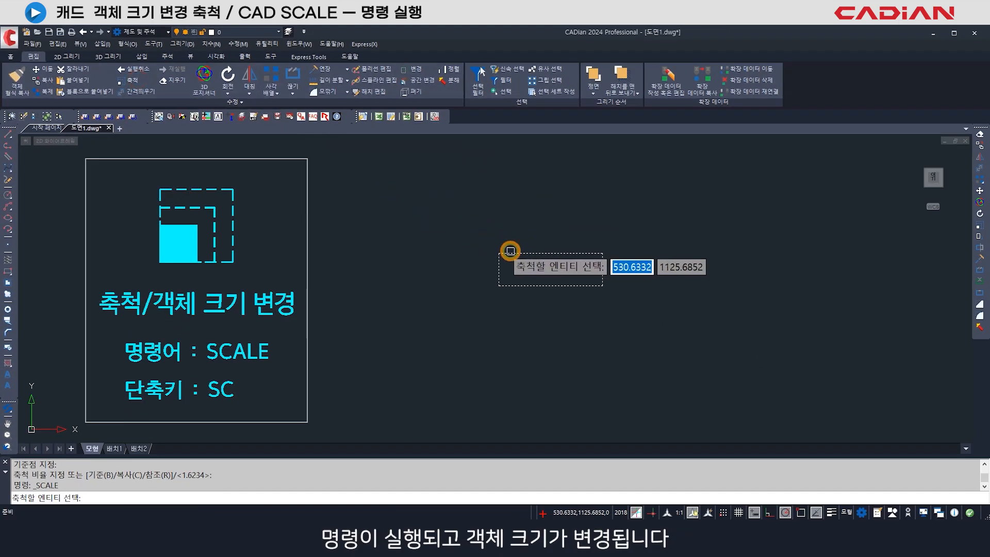
pyautogui.click(552, 274)
pyautogui.press('Return')
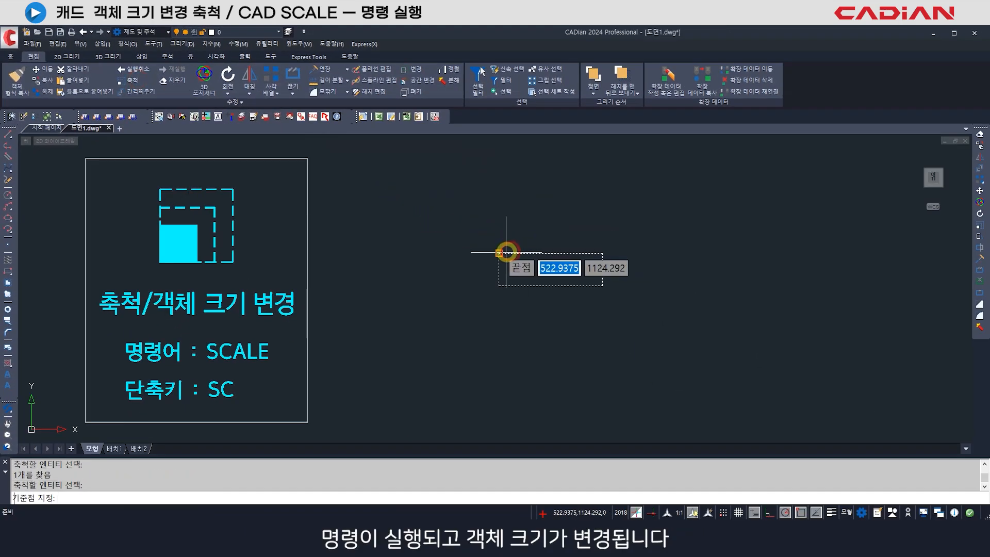
pyautogui.click(505, 252)
pyautogui.click(587, 323)
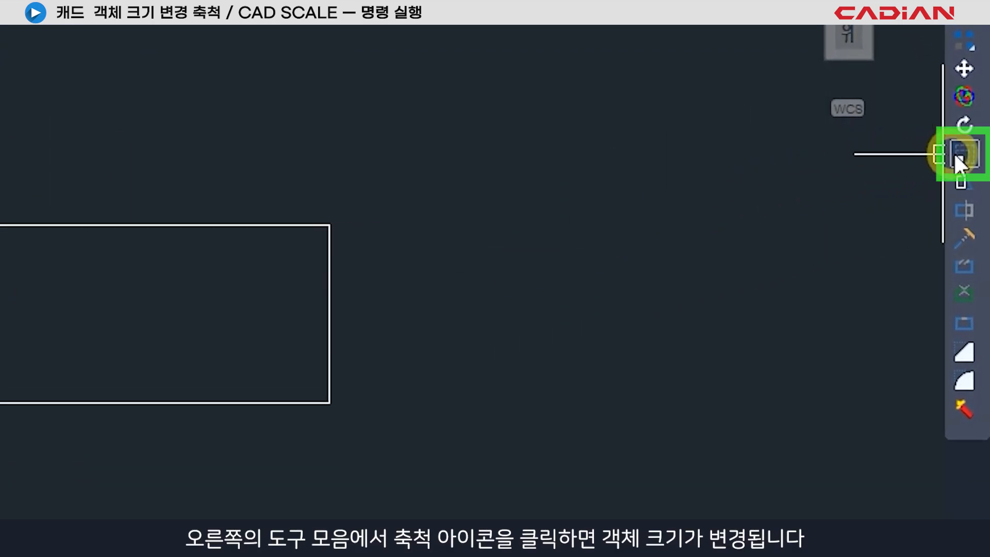
# - Shrink the rectangle slightly with a freehand Scale, using the midpoint of its right edge as the base point
pyautogui.click(954, 153)
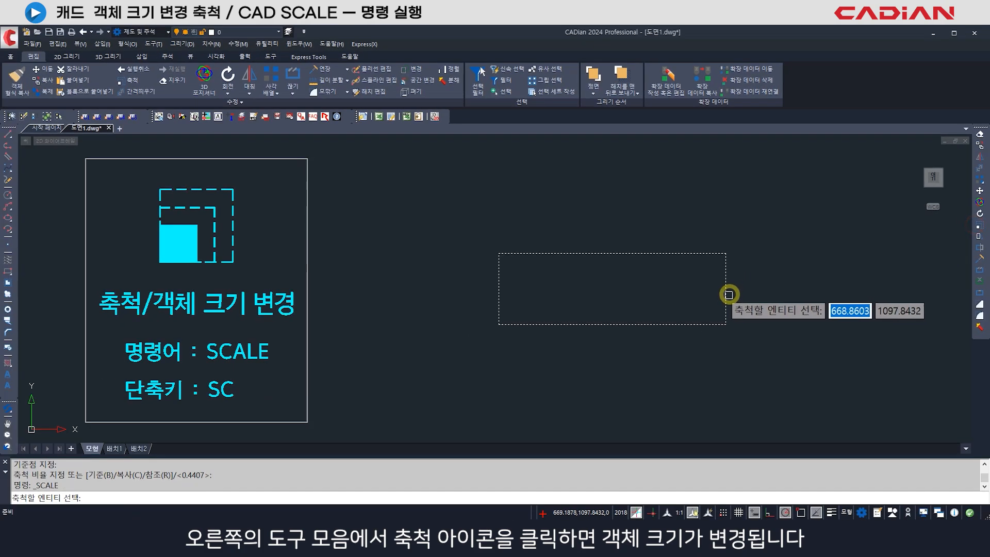
pyautogui.click(329, 334)
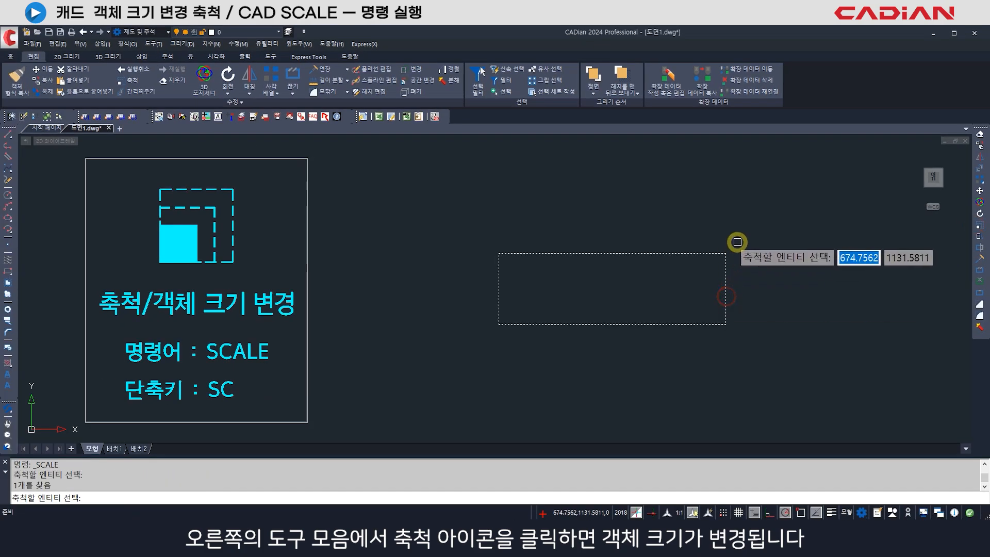
pyautogui.press('Return')
pyautogui.click(726, 288)
pyautogui.click(638, 288)
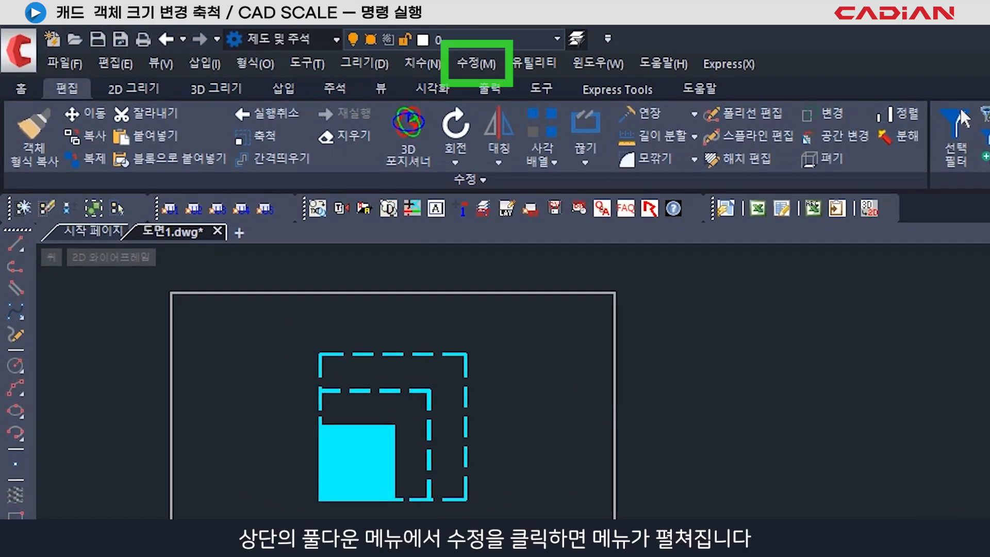
# - Enlarge the rectangle freehand by a factor of about 1.61 from the midpoint of its bottom edge
pyautogui.click(479, 64)
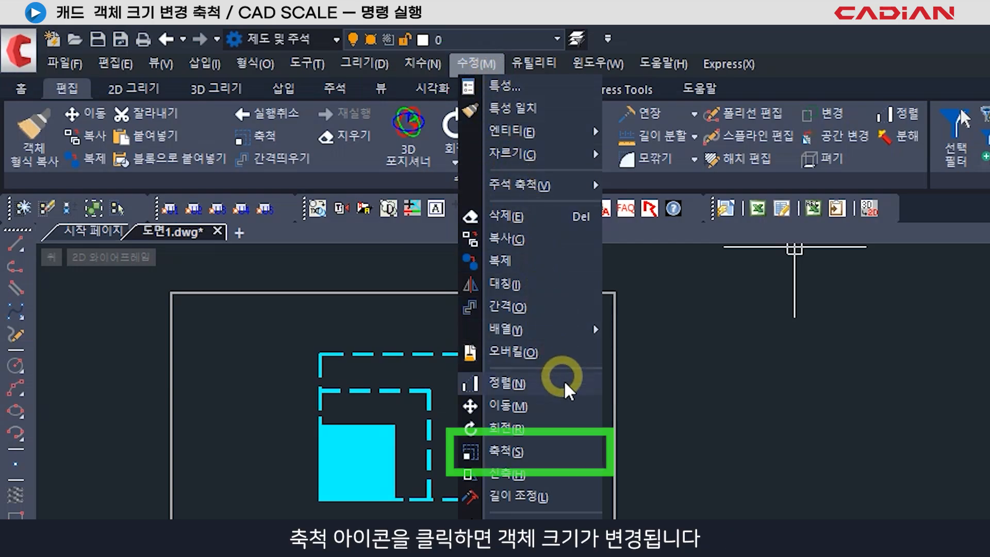
pyautogui.click(568, 452)
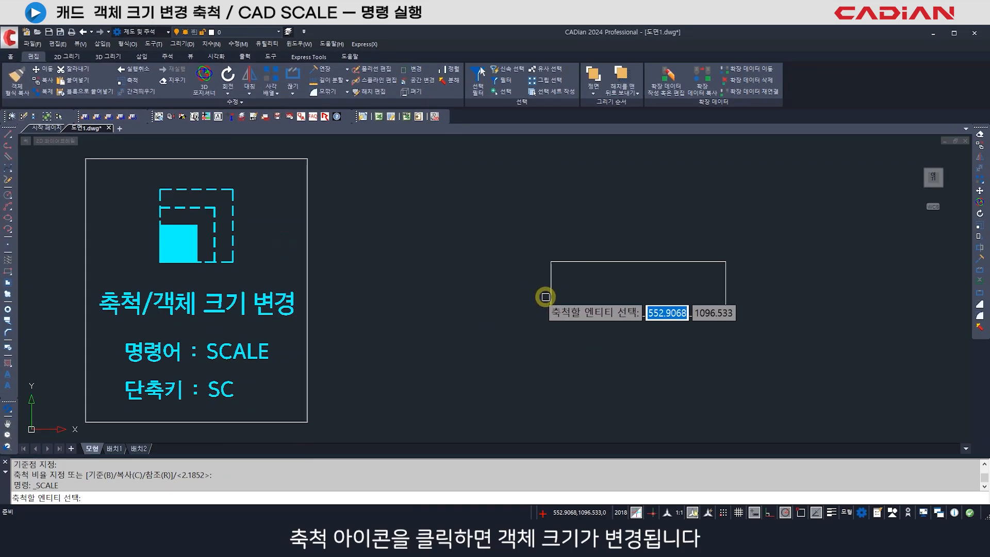
pyautogui.click(548, 296)
pyautogui.press('Return')
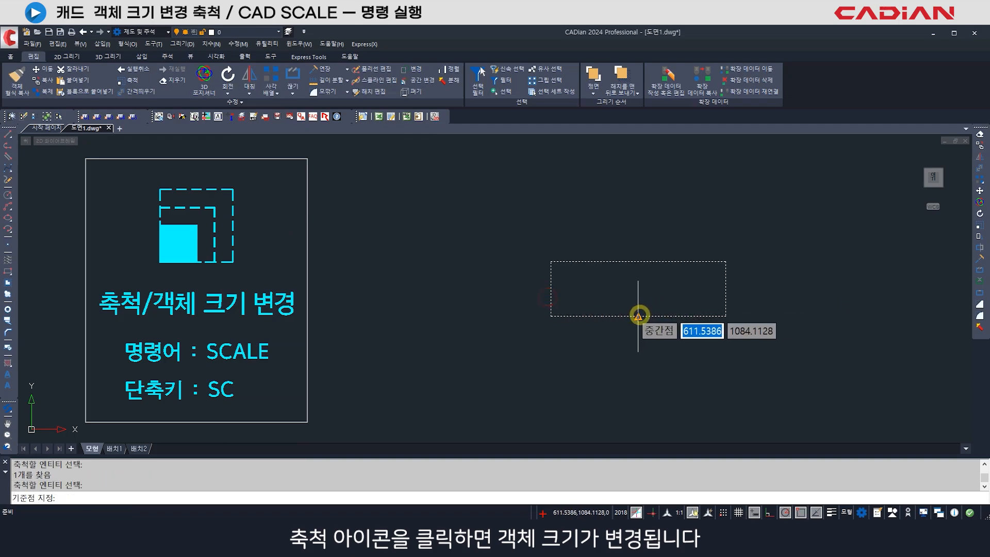
pyautogui.click(641, 314)
pyautogui.click(500, 289)
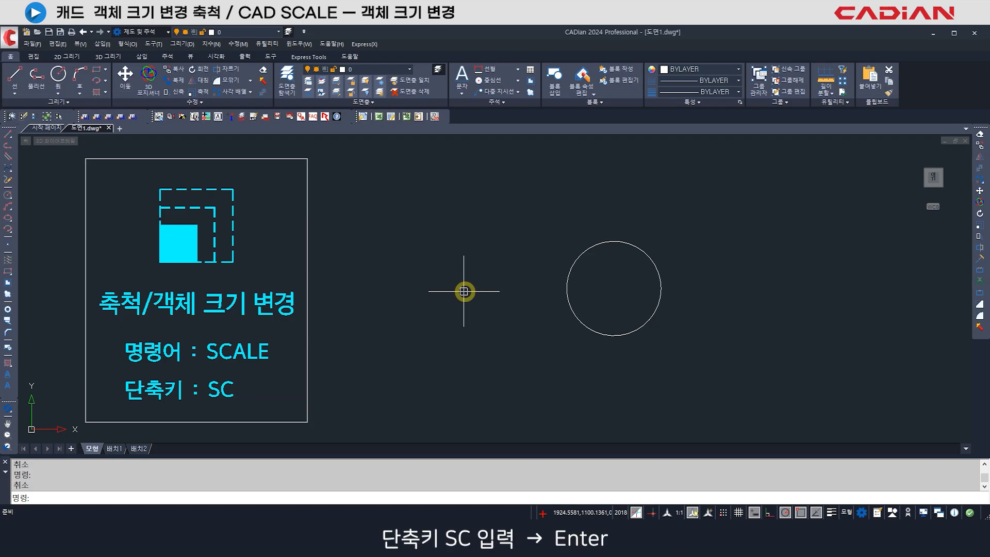
# - Enlarge the circle with Scale from its left quadrant, picking the scale point about 65 units away
pyautogui.write('SC')
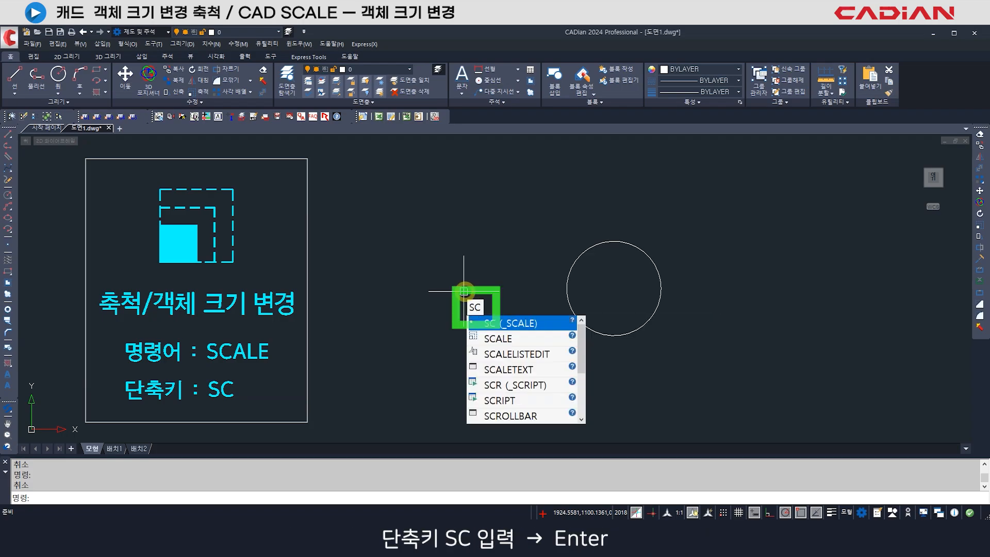
pyautogui.press('Return')
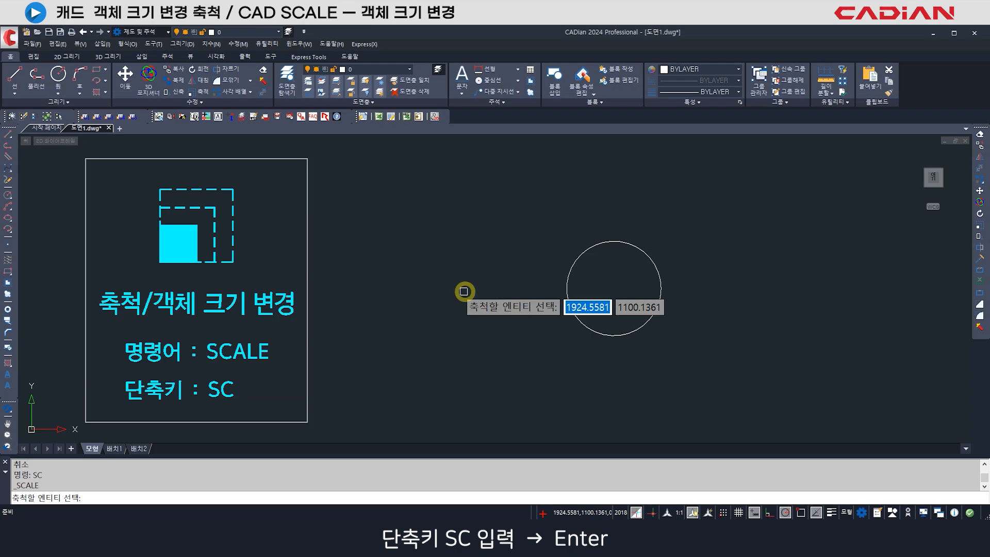
pyautogui.click(580, 253)
pyautogui.press('Return')
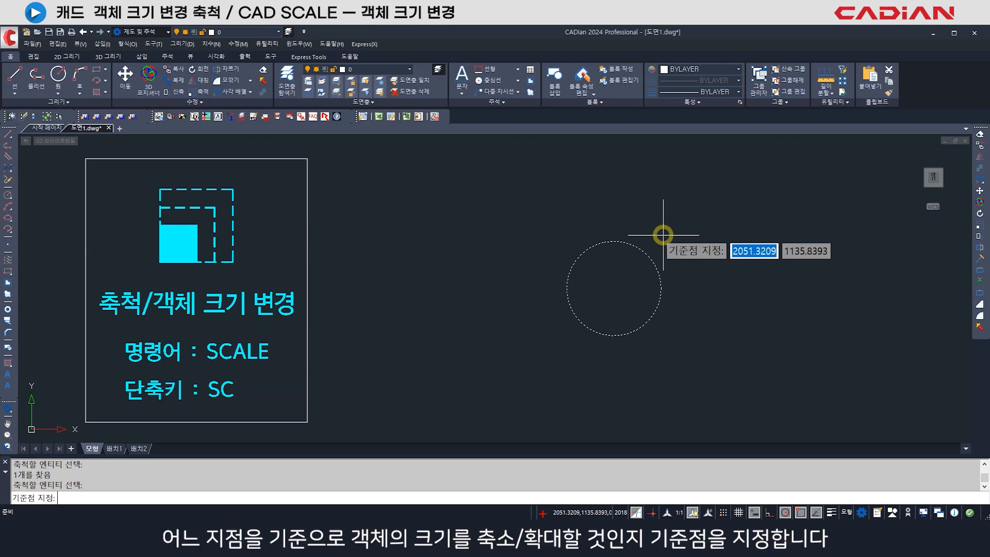
pyautogui.click(567, 288)
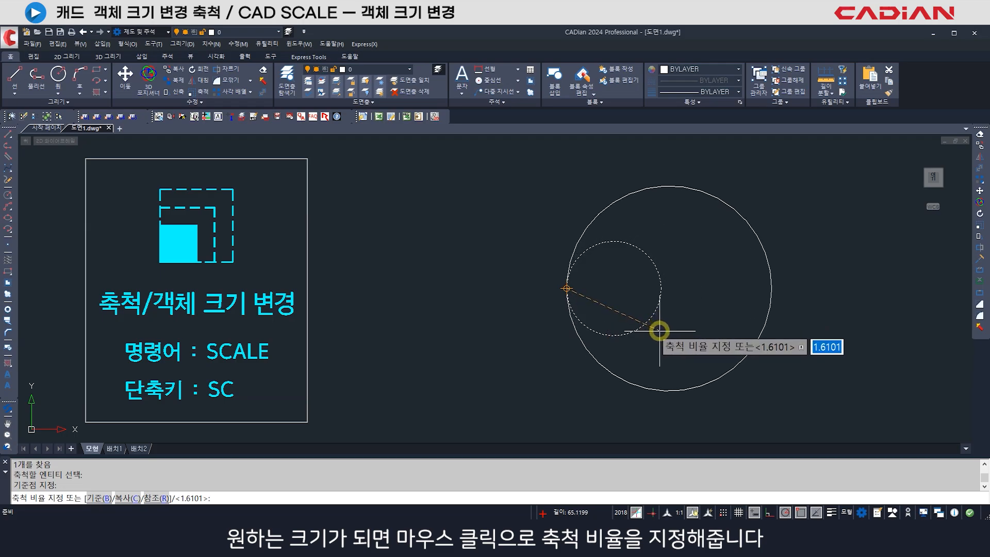
pyautogui.click(659, 330)
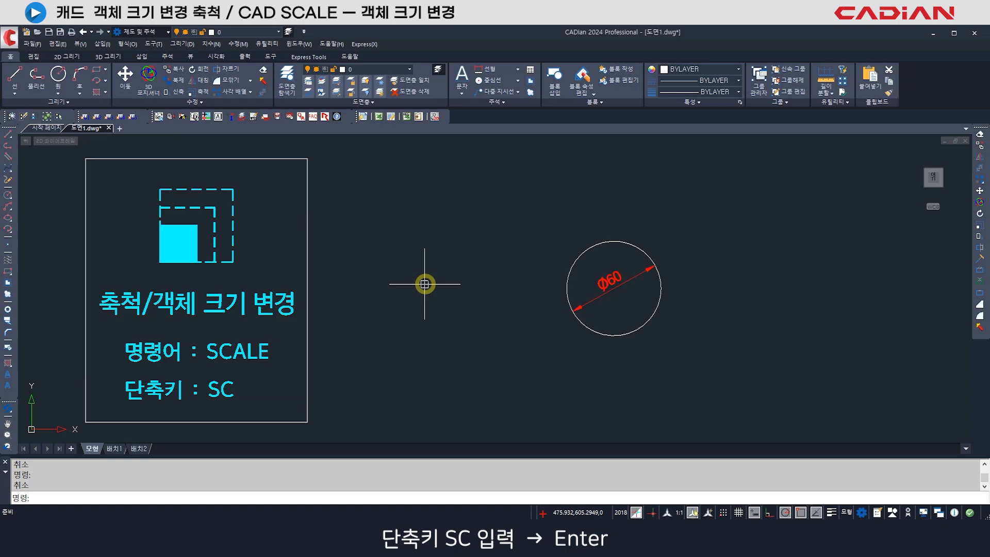
# - Scale the 60-diameter circle about its center by a factor of 2
pyautogui.write('SC')
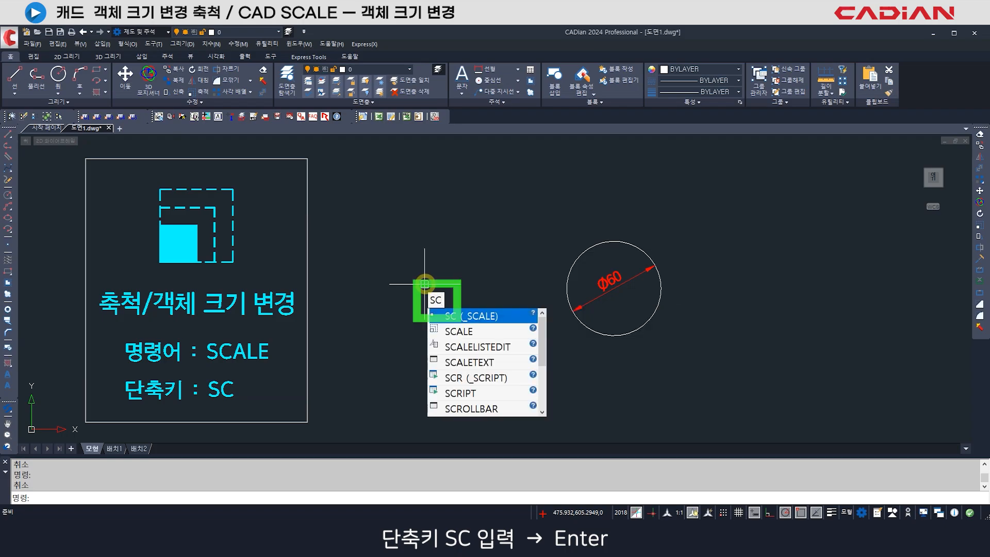
pyautogui.press('Return')
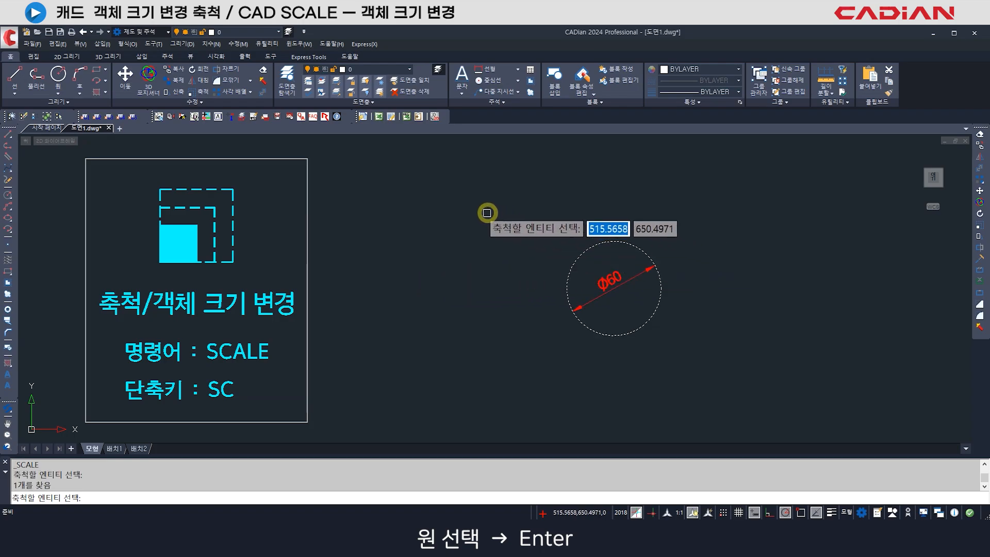
pyautogui.press('Return')
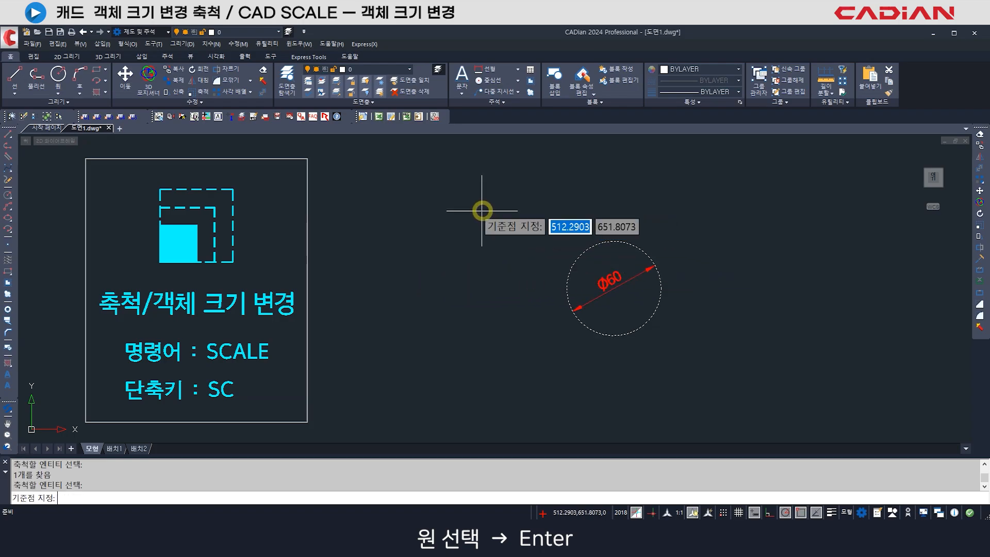
pyautogui.click(613, 289)
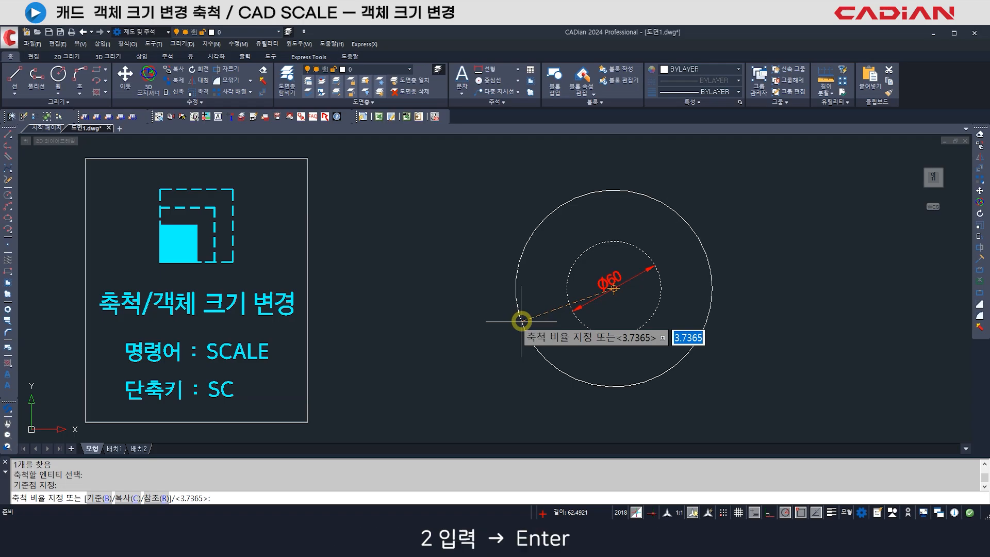
pyautogui.write('2')
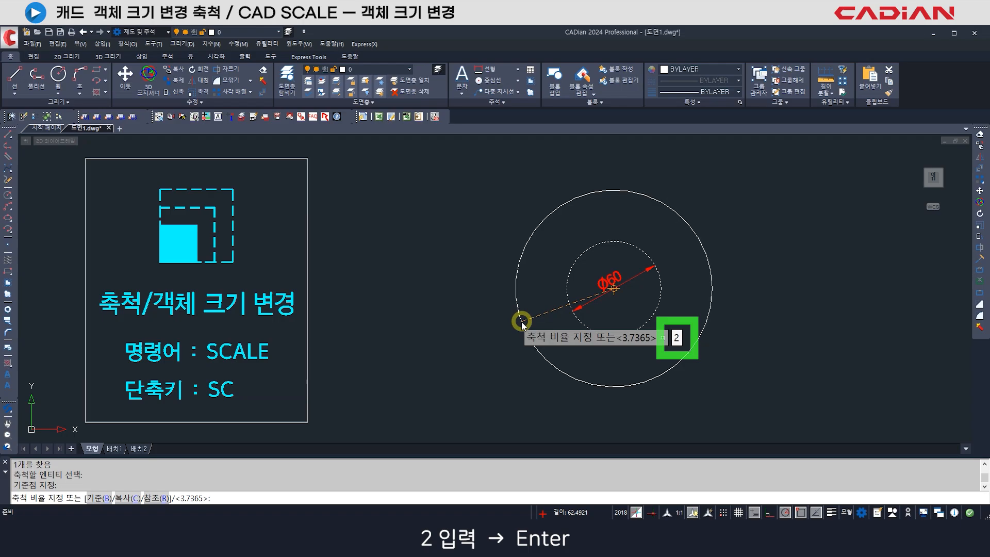
pyautogui.press('Return')
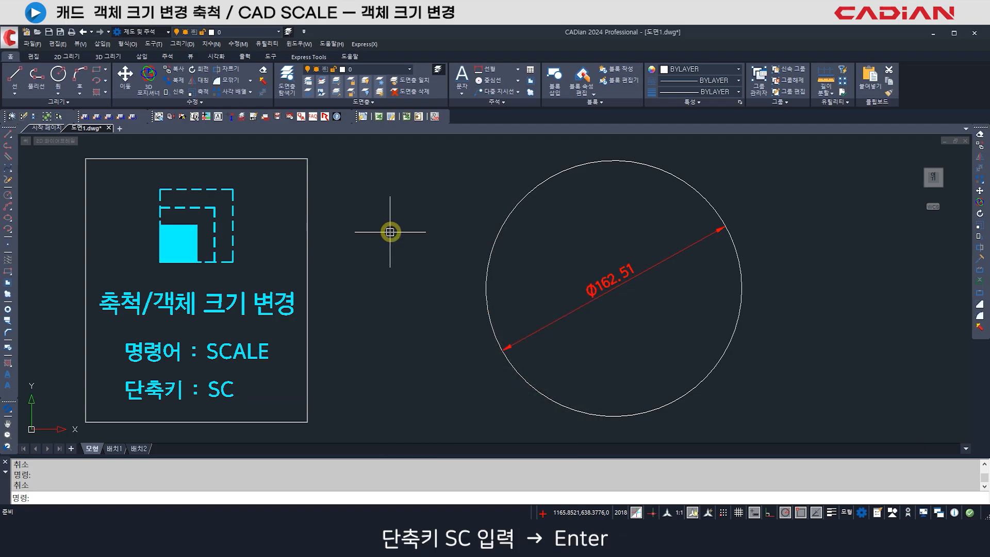
# - Scale the large circle about its center by the ratio 45/162.51
pyautogui.write('SC')
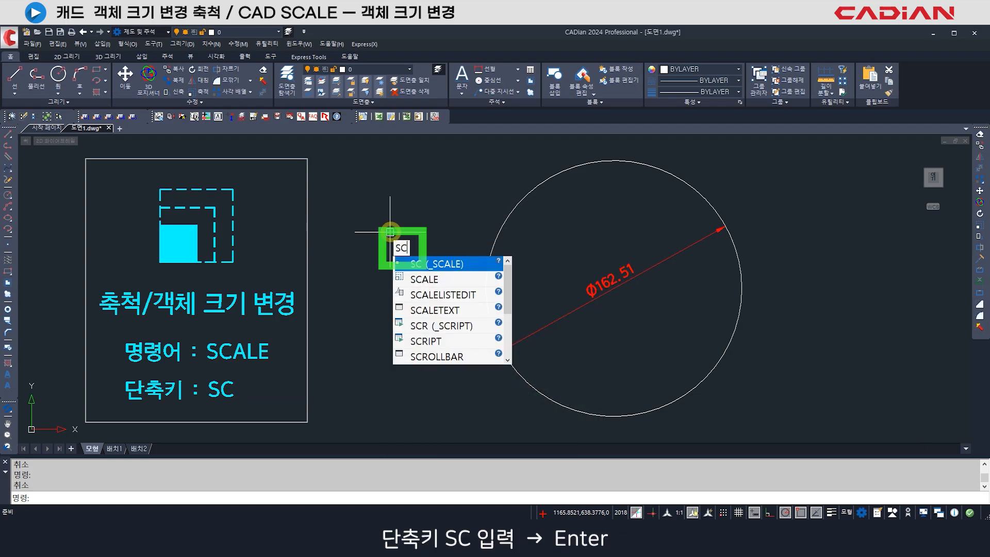
pyautogui.press('Return')
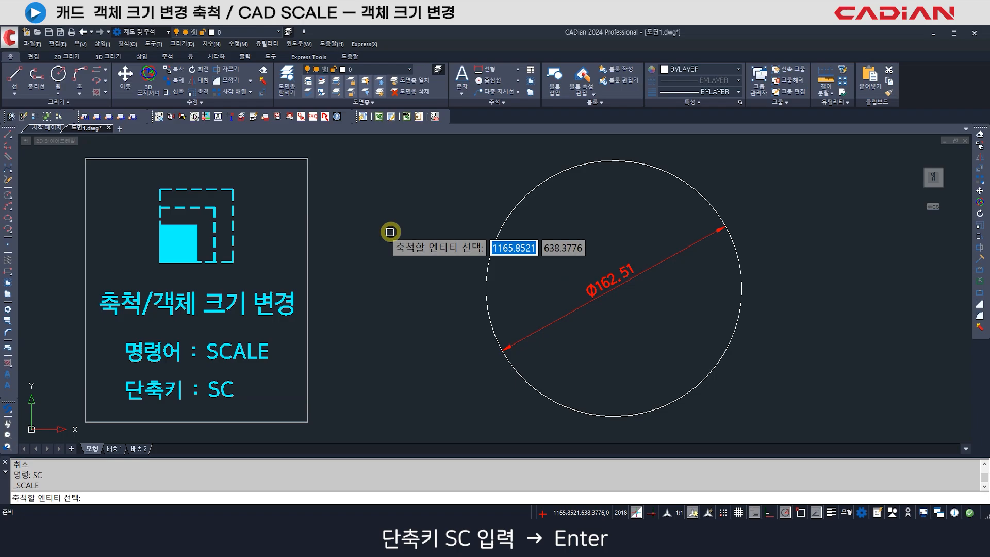
pyautogui.click(506, 220)
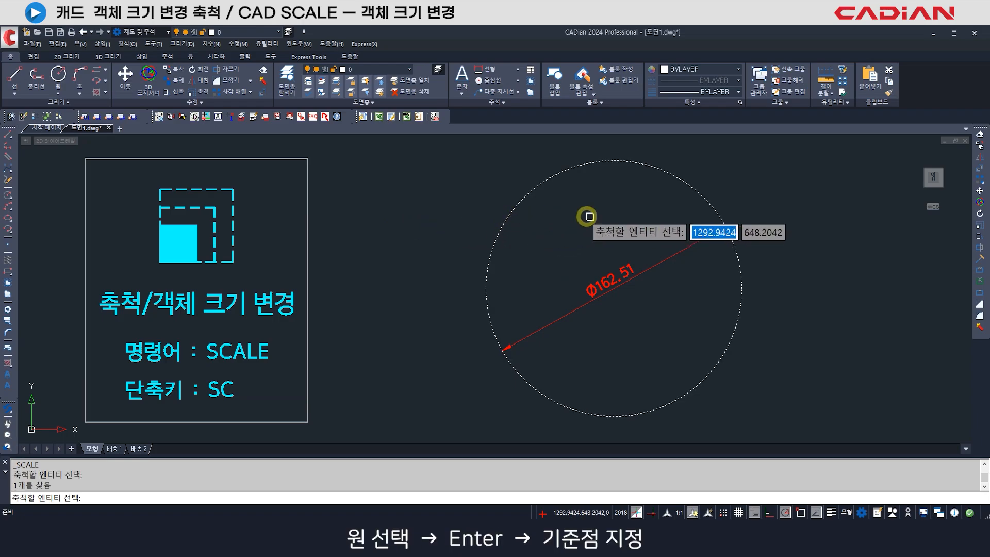
pyautogui.press('Return')
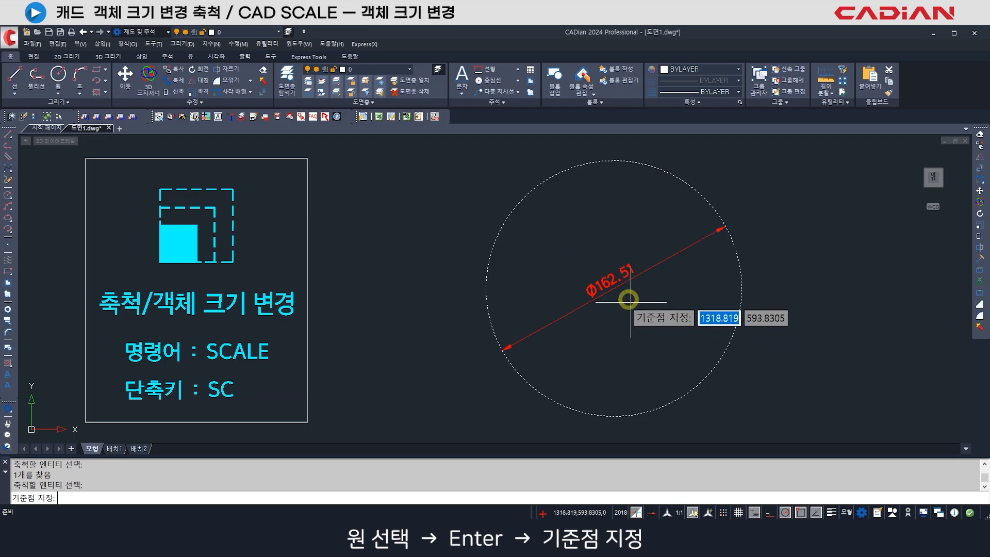
pyautogui.click(614, 287)
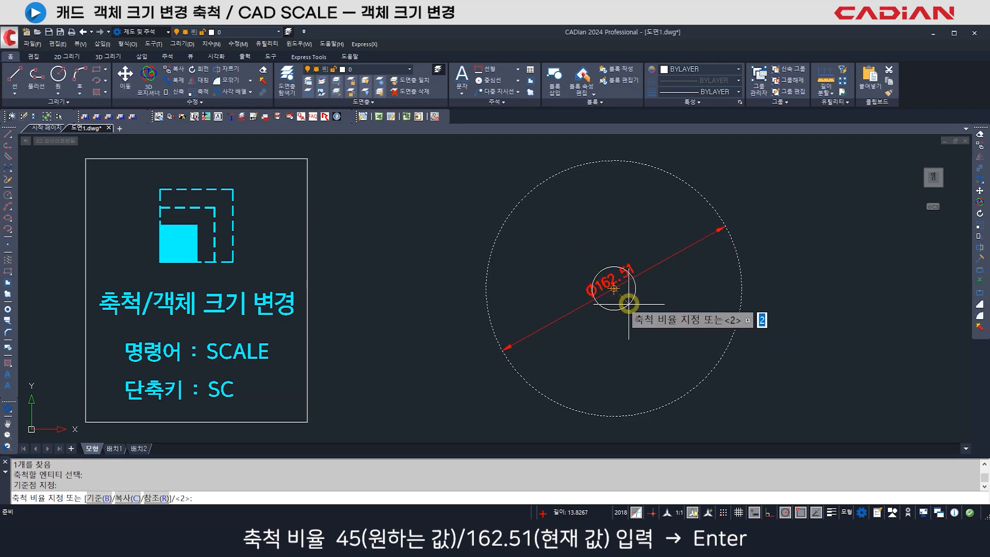
pyautogui.write('45')
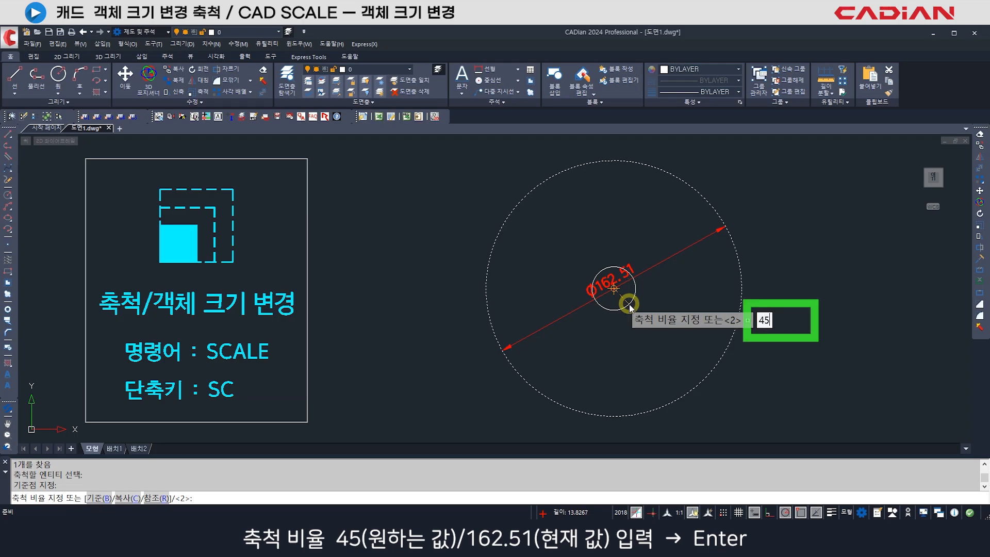
pyautogui.write('/162.51')
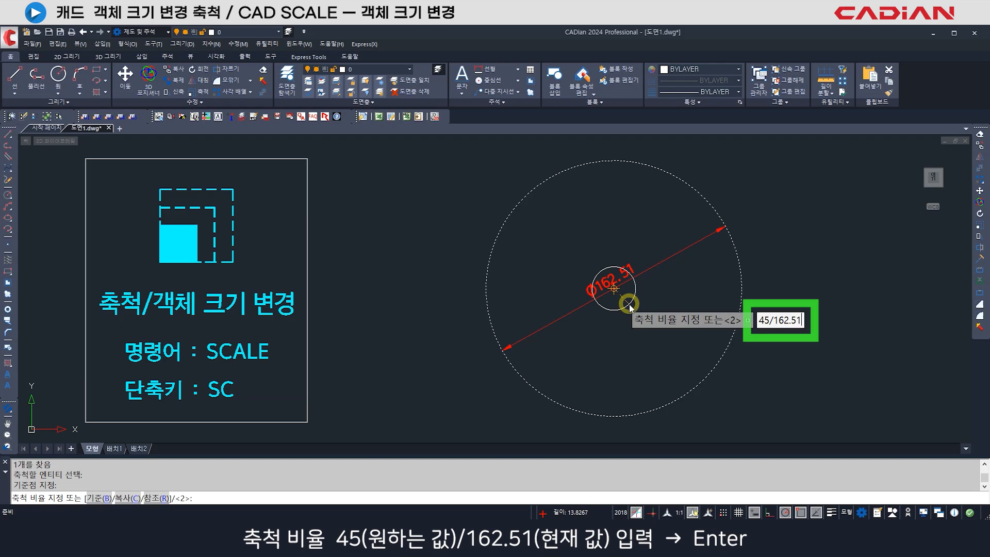
pyautogui.press('Return')
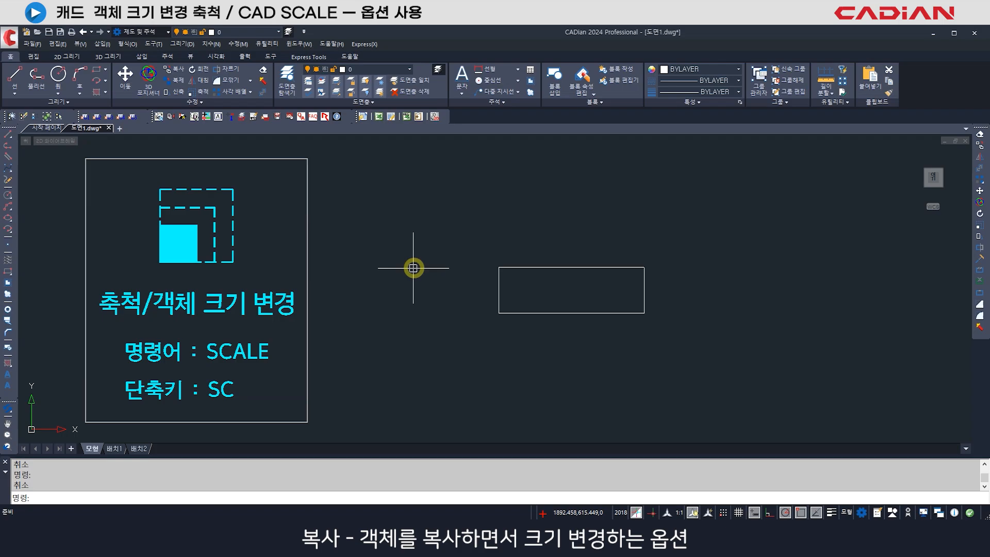
# - Create an enlarged copy of the rectangle with Scale's Copy option, freehand from its lower-left corner by a factor of about 1.76
pyautogui.write('SC')
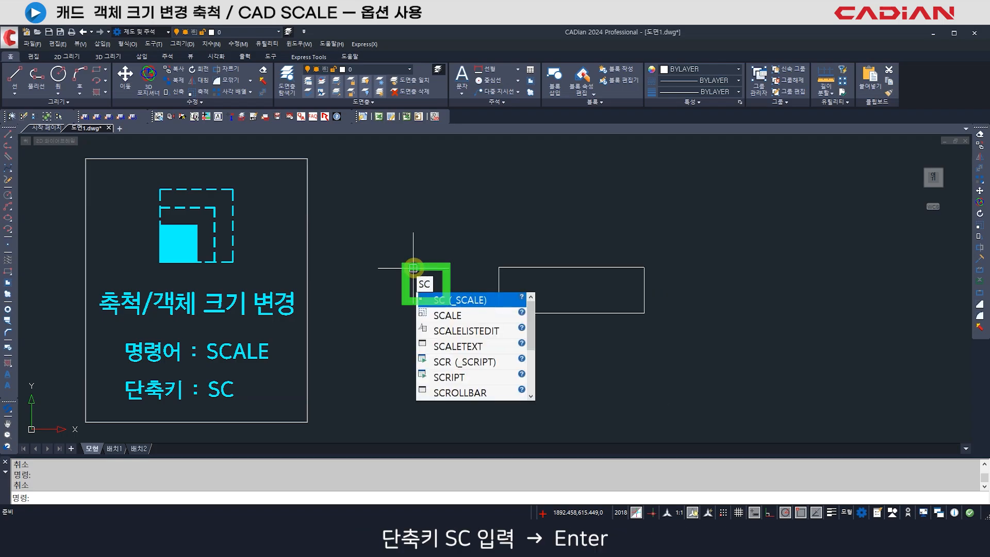
pyautogui.press('Return')
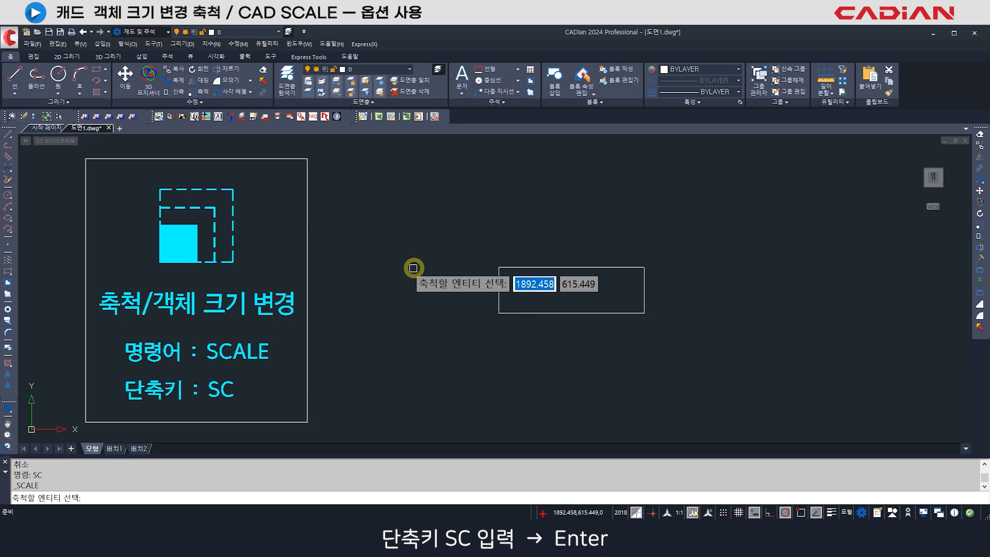
pyautogui.click(535, 313)
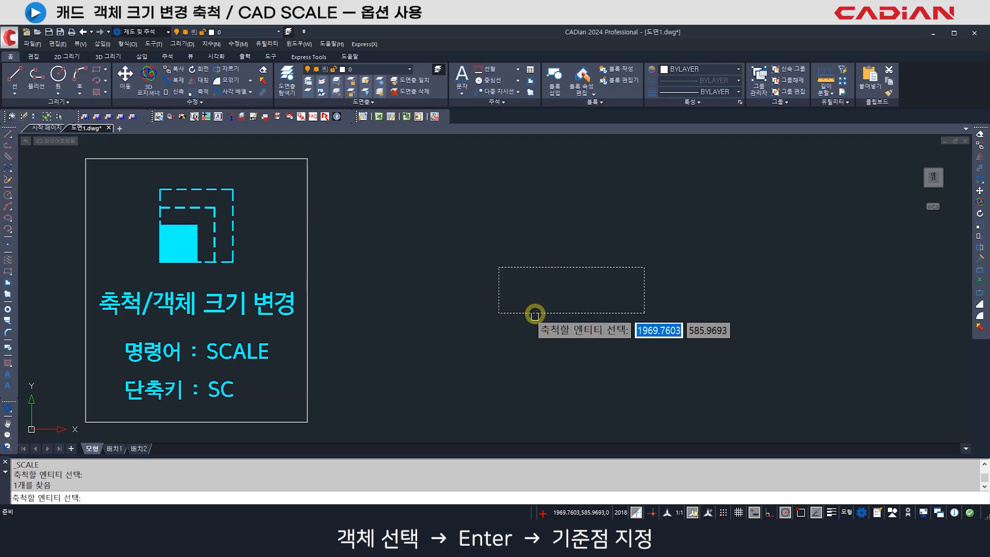
pyautogui.press('Return')
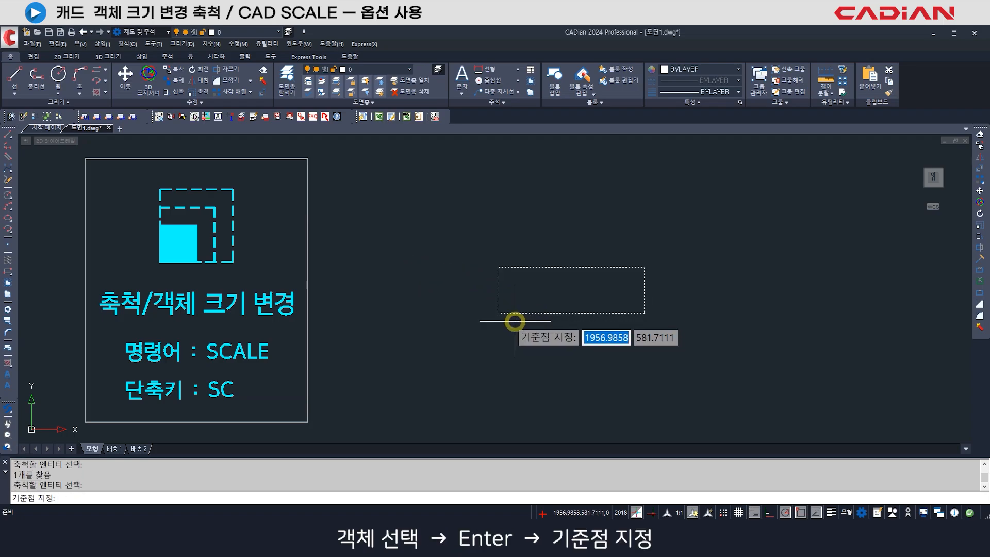
pyautogui.click(499, 313)
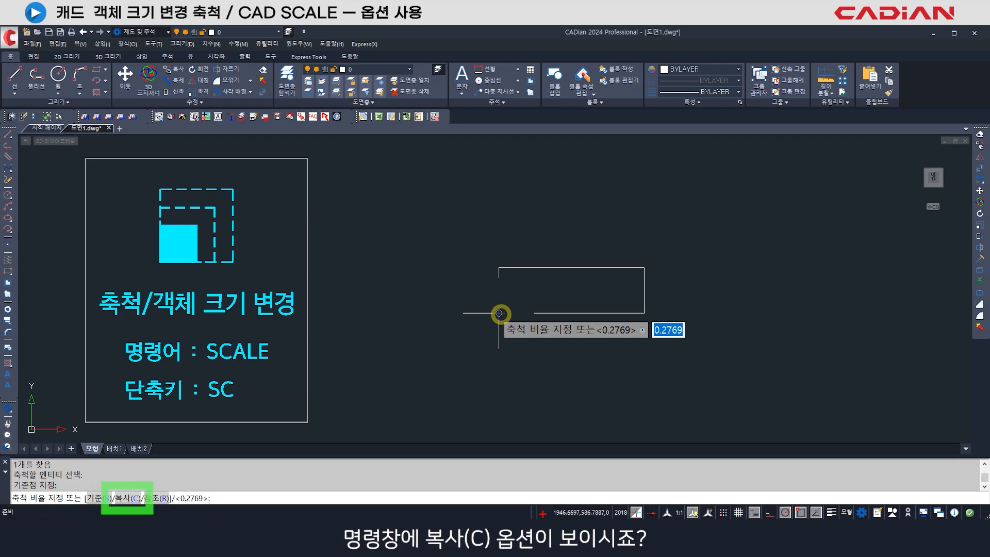
pyautogui.write('C')
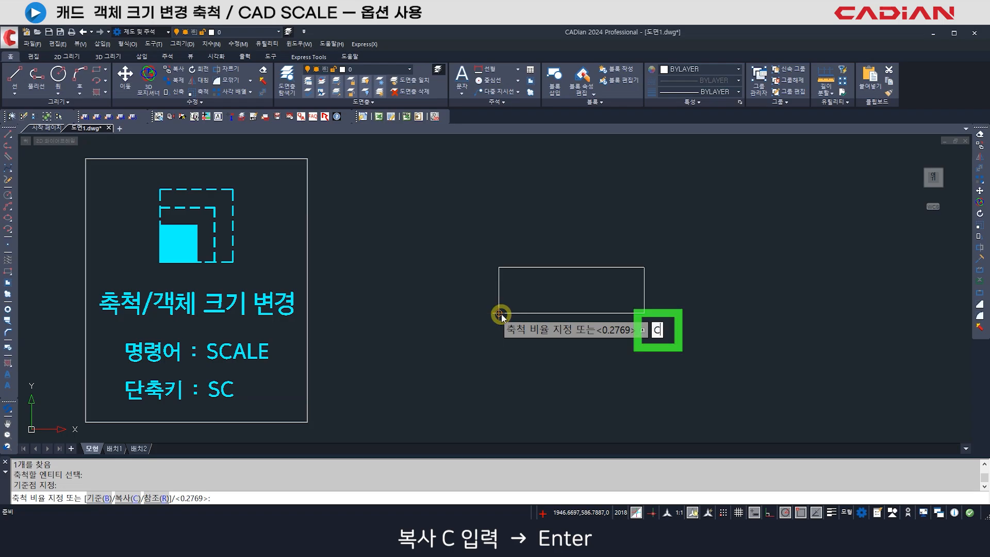
pyautogui.press('Return')
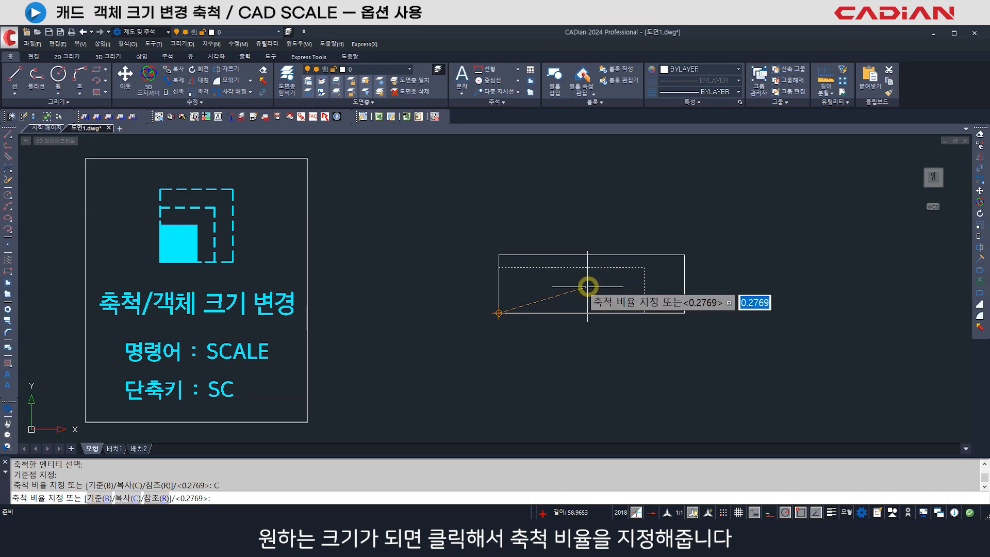
pyautogui.click(623, 283)
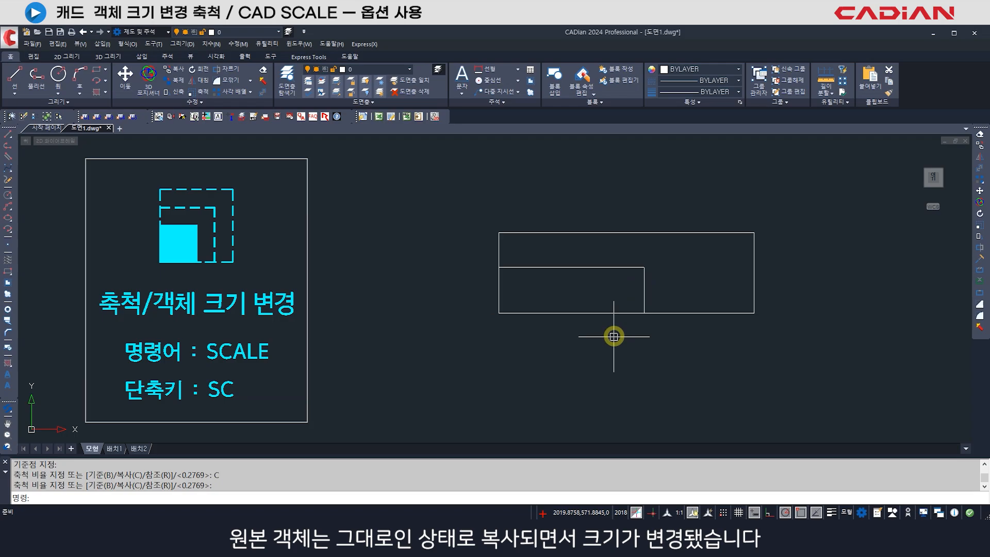
pyautogui.click(662, 313)
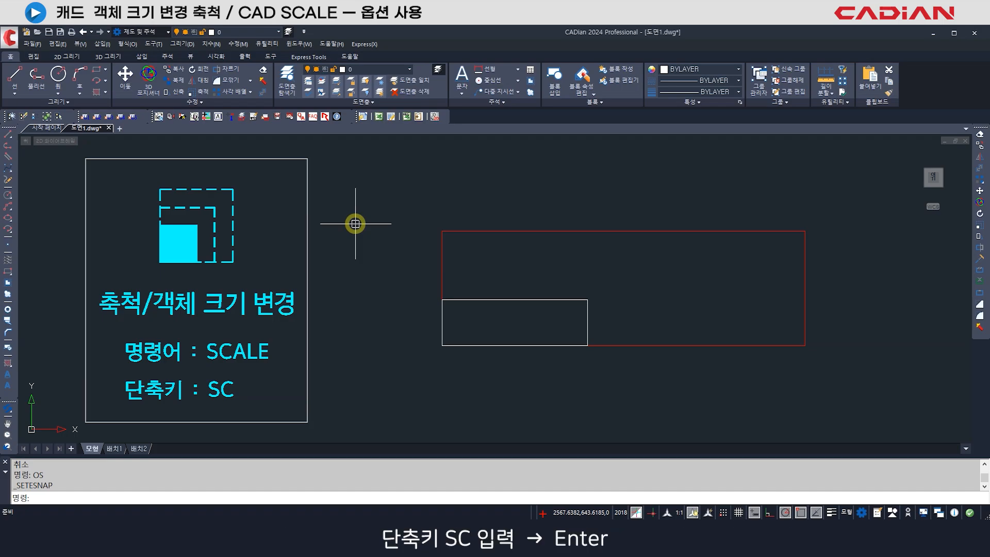
# - Scale the white rectangle from its lower-left corner with the Reference option, matching its left edge to the red rectangle's height
pyautogui.write('SC')
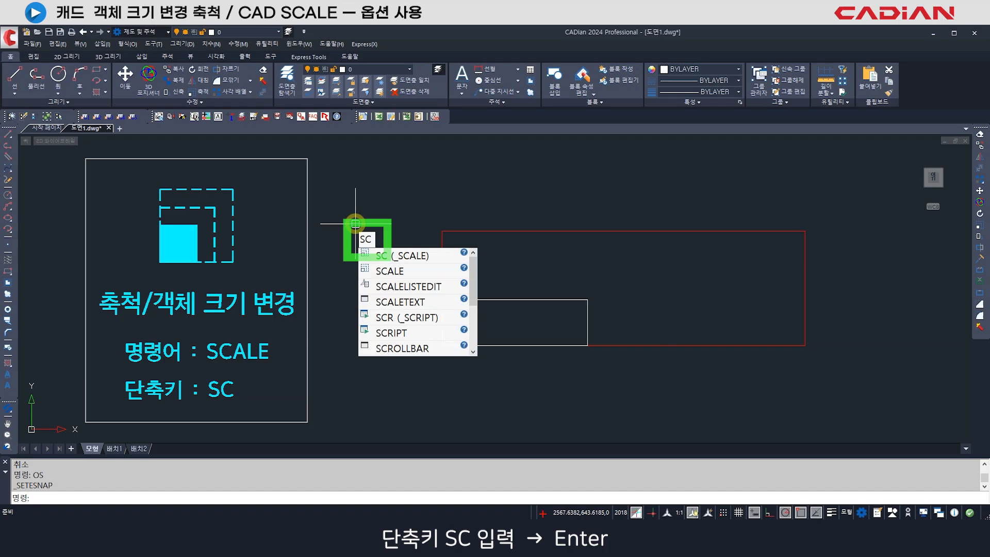
pyautogui.press('Return')
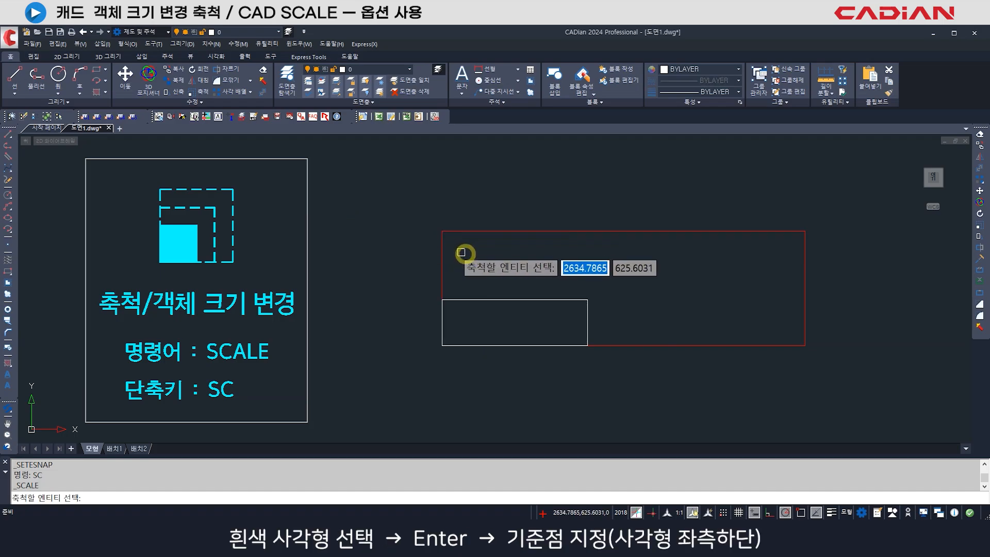
pyautogui.click(503, 299)
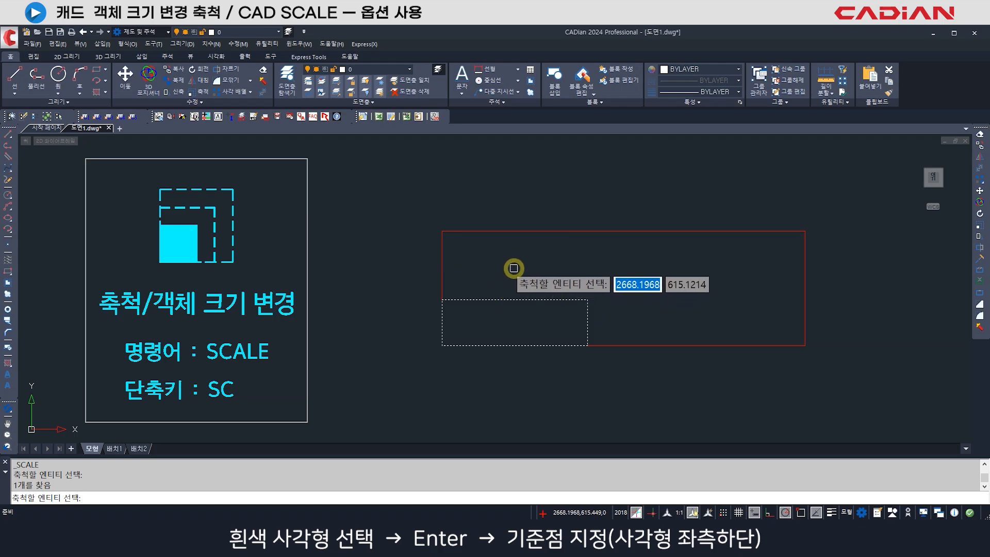
pyautogui.press('Return')
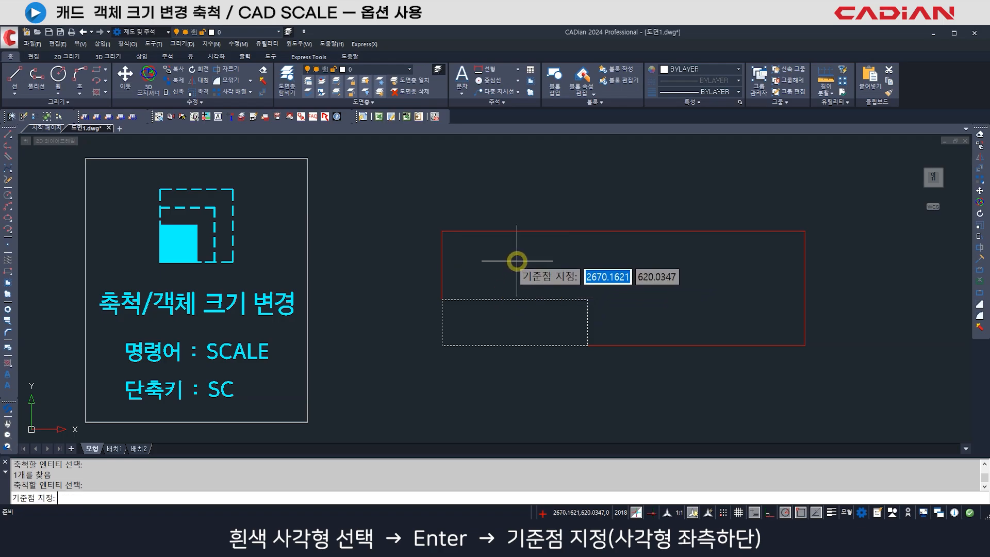
pyautogui.click(442, 345)
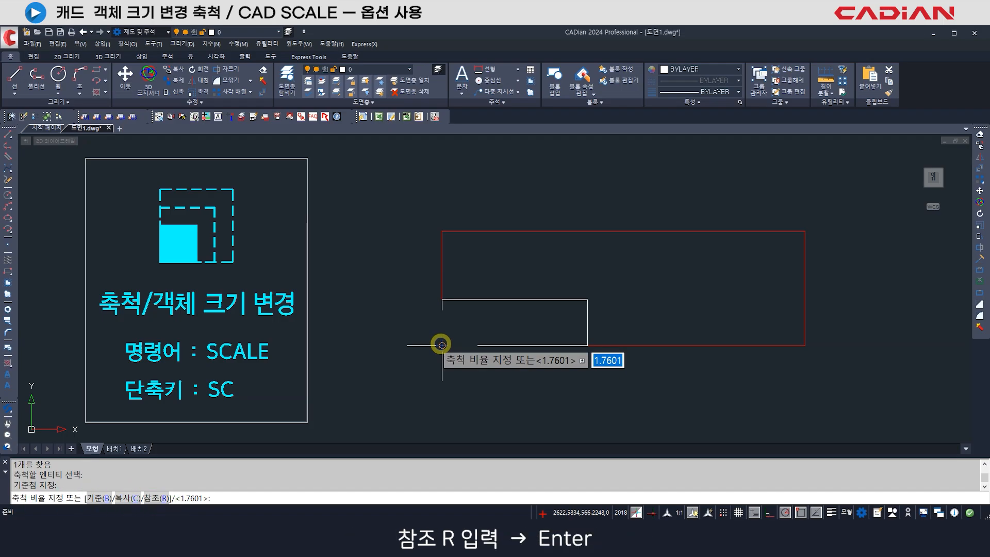
pyautogui.write('R')
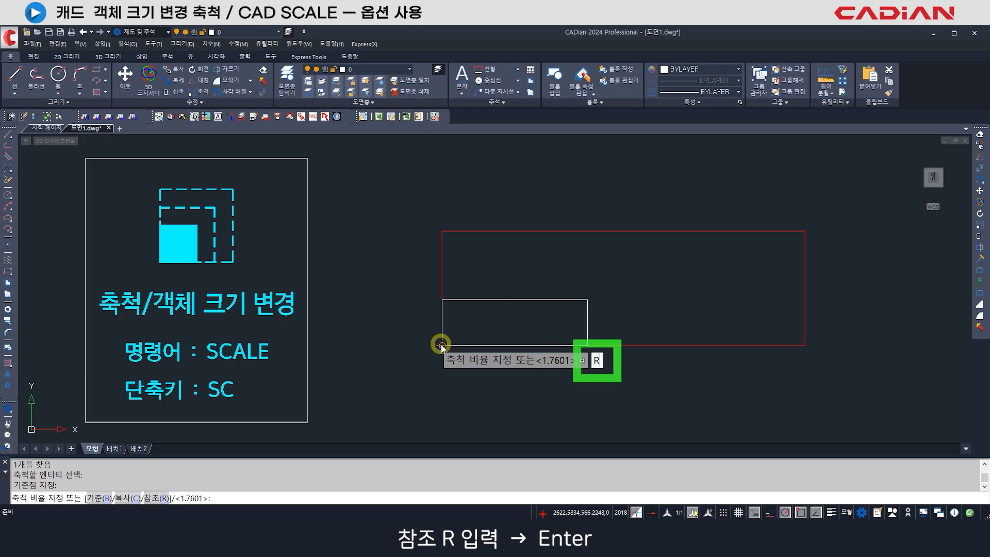
pyautogui.press('Return')
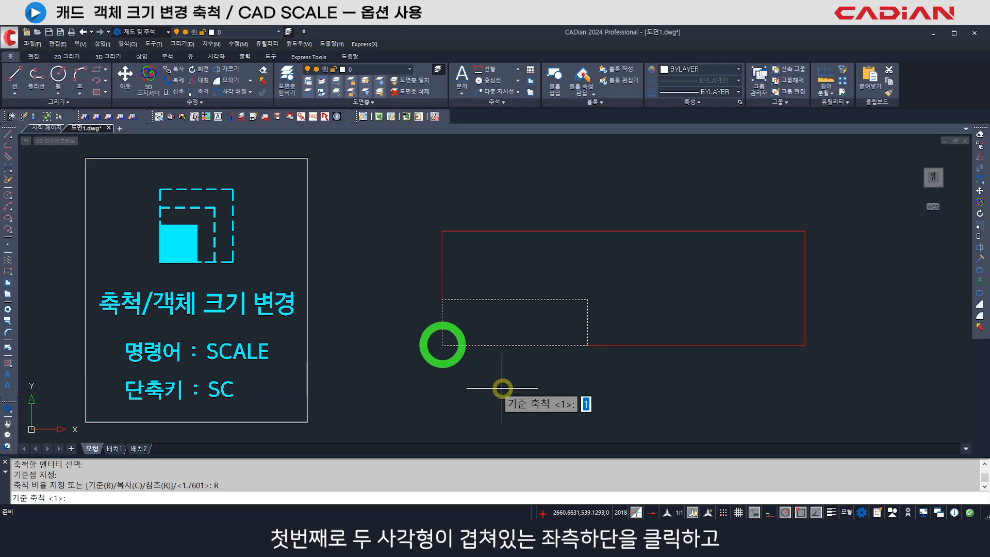
pyautogui.click(442, 344)
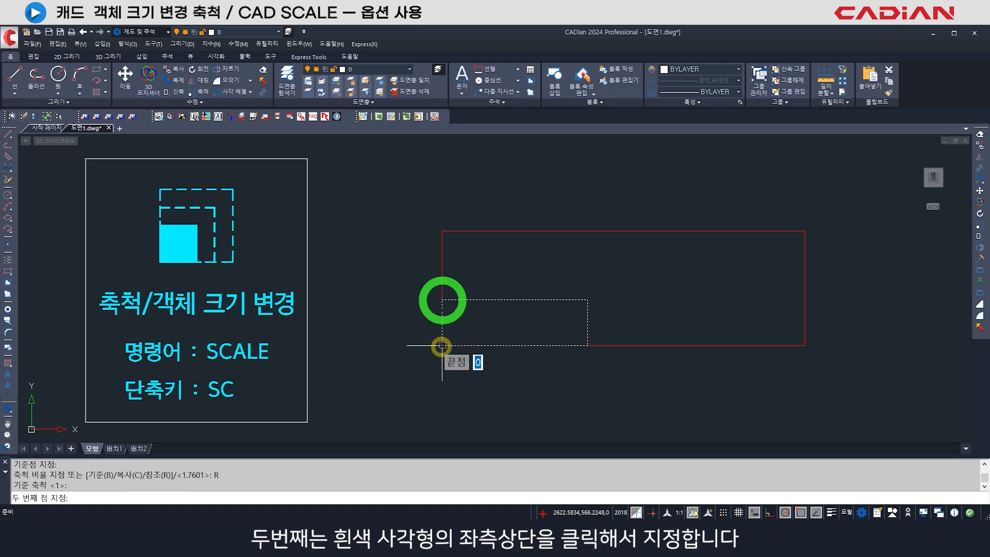
pyautogui.click(442, 299)
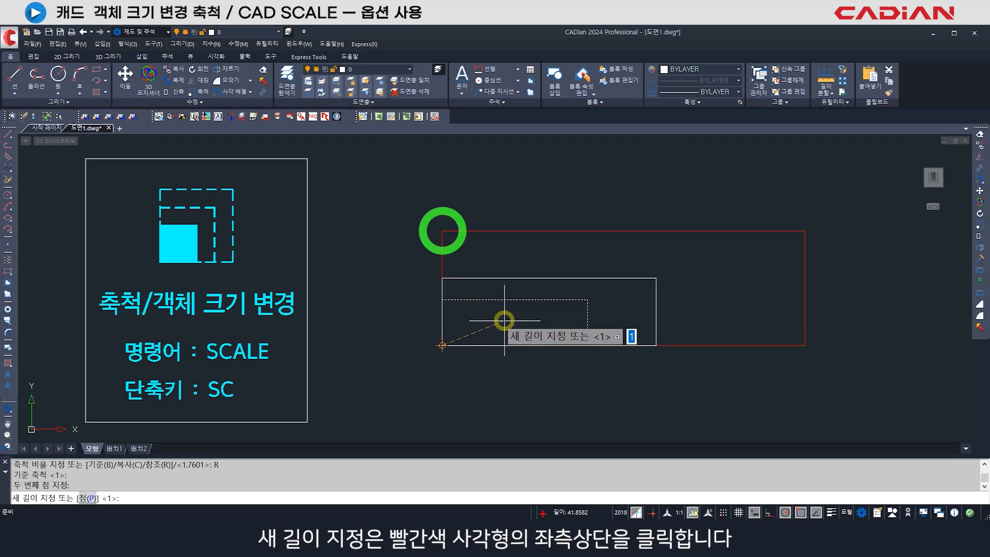
pyautogui.click(441, 232)
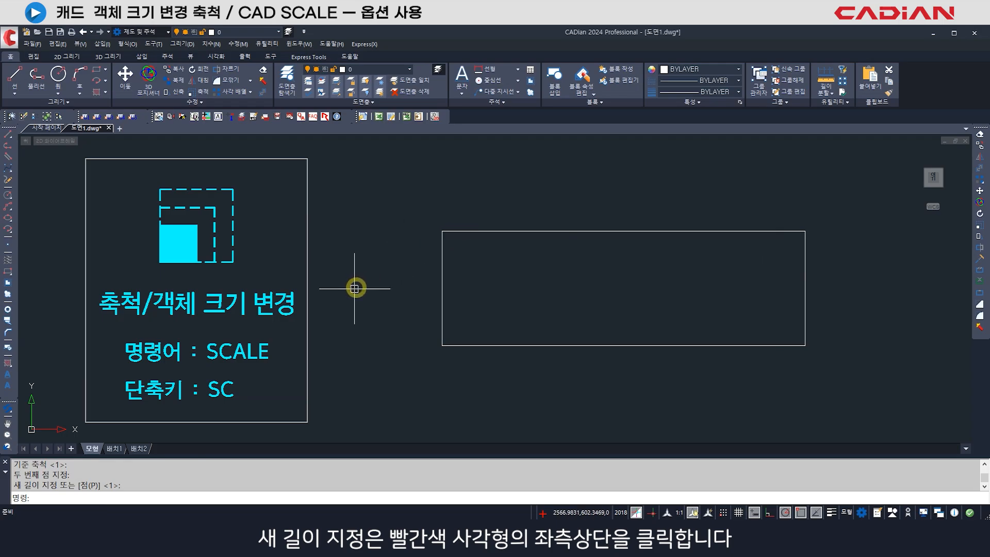
pyautogui.click(439, 269)
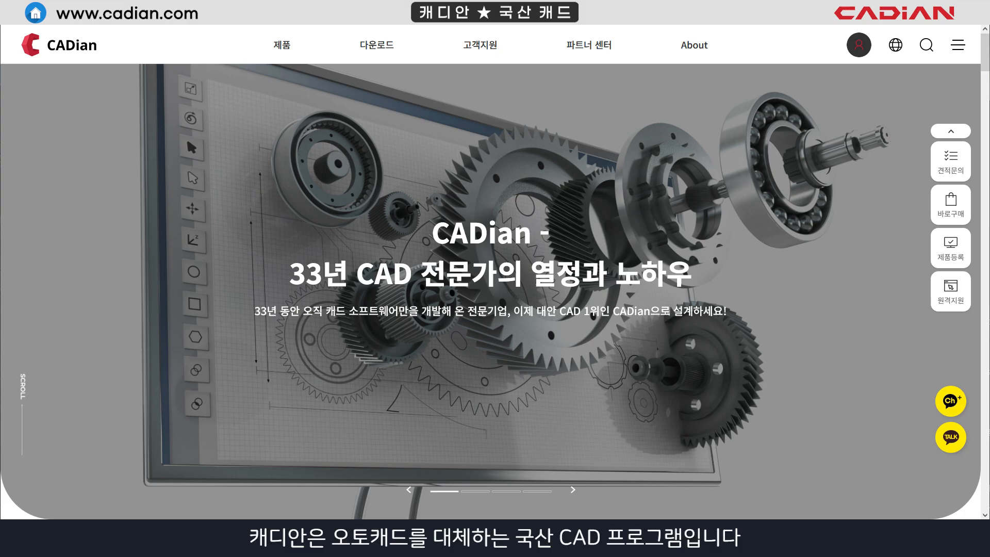
pyautogui.scroll(-3, 495, 276)
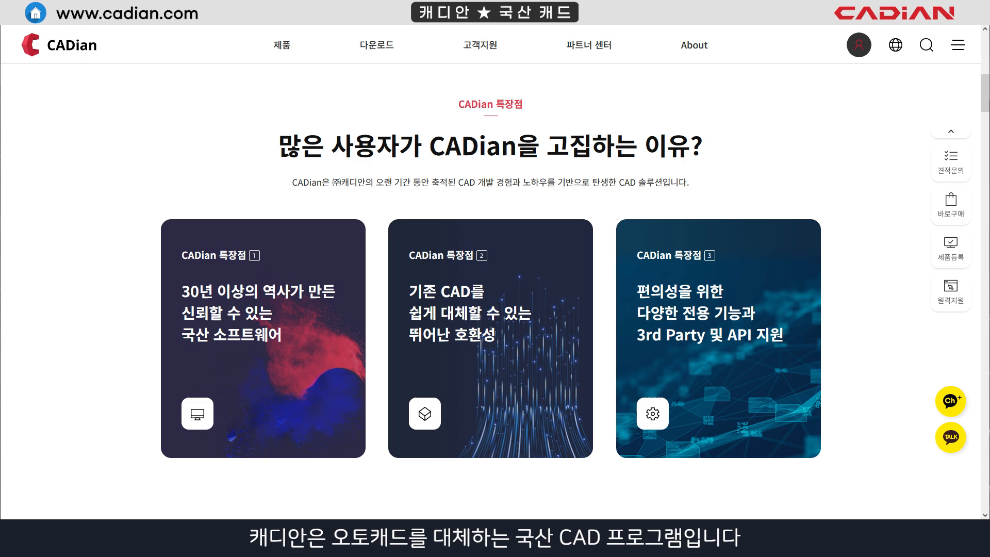
# - Look through the CADian website's product features, DWG/DXF and LISP compatibility, 3rd Party solutions by industry, and the three CADian 특장점 sections
pyautogui.scroll(-5, 495, 293)
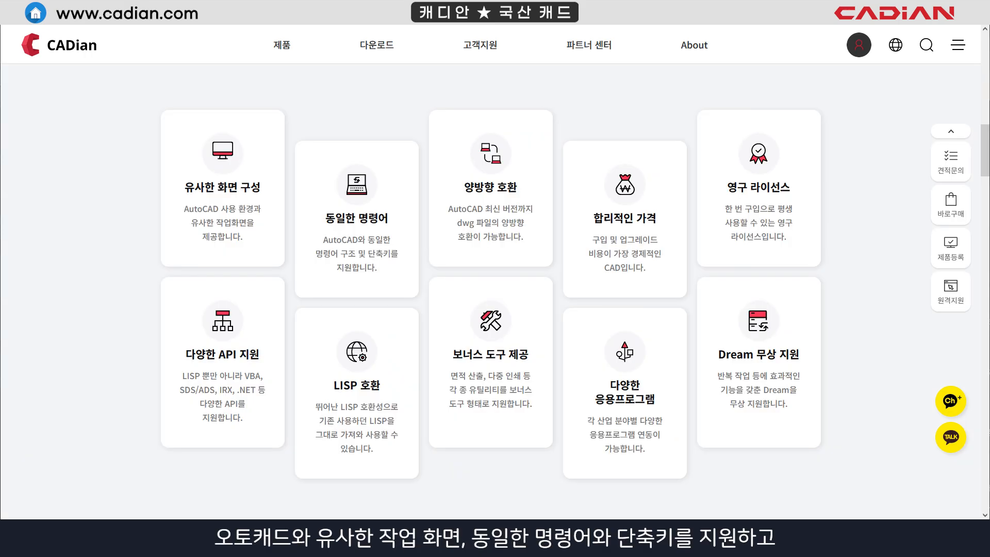
pyautogui.scroll(-5, 495, 293)
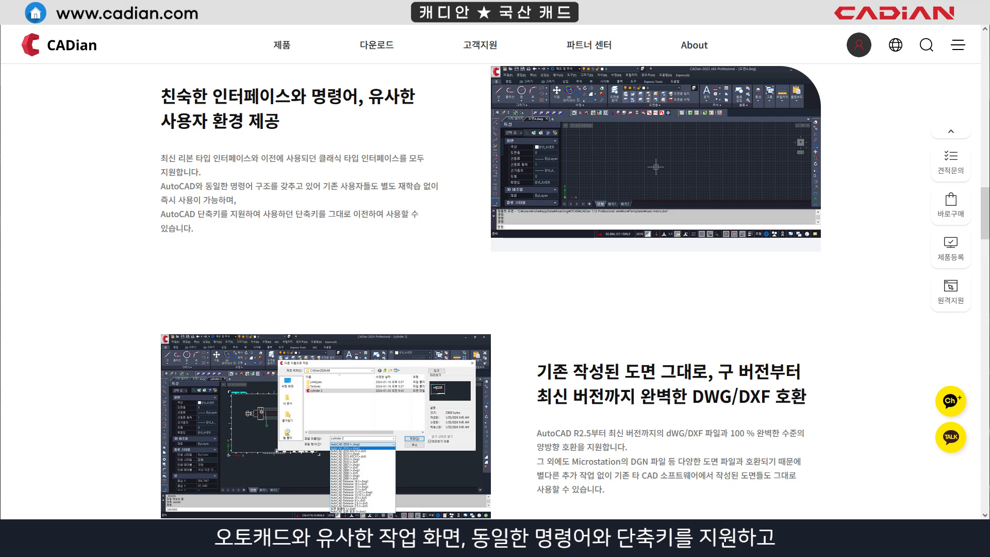
pyautogui.scroll(-5, 495, 292)
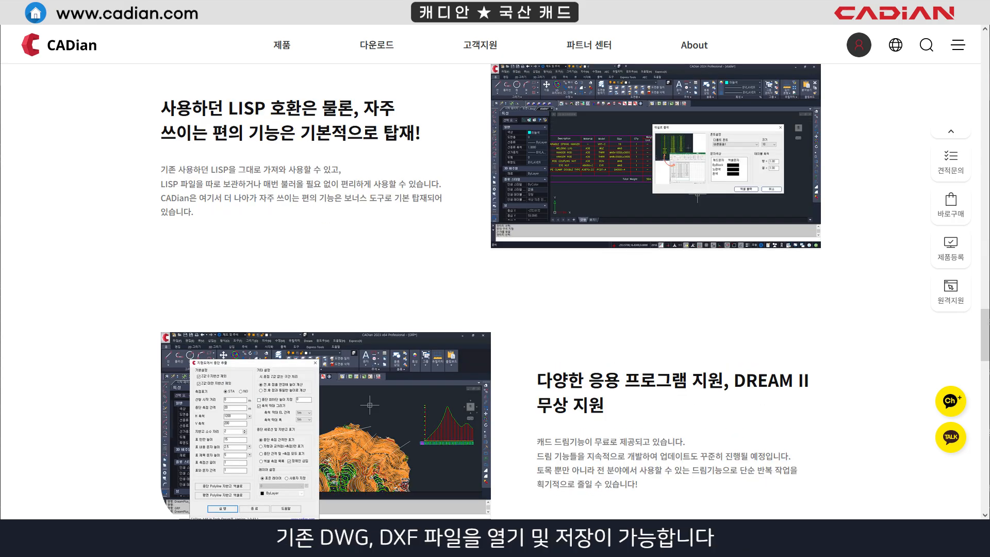
pyautogui.scroll(-5, 495, 292)
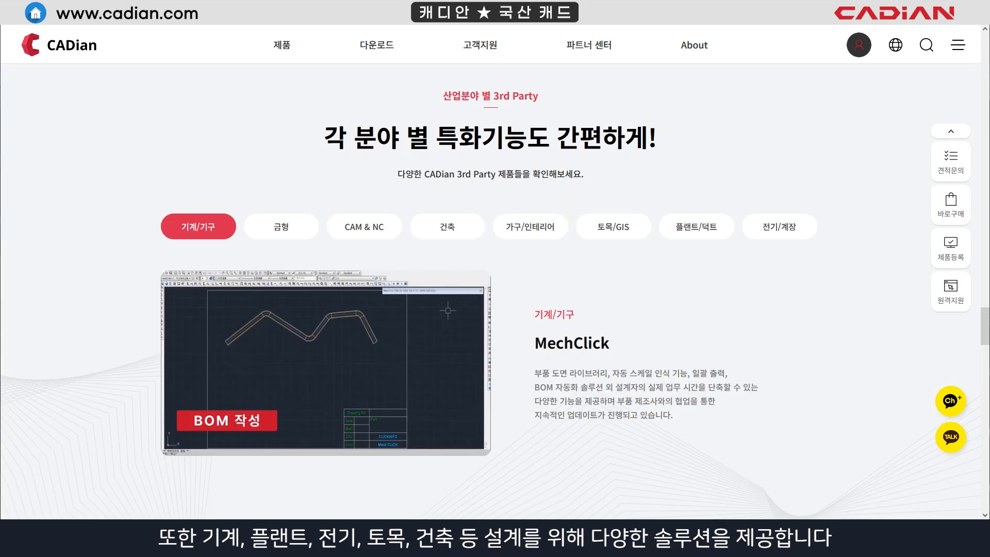
pyautogui.click(281, 227)
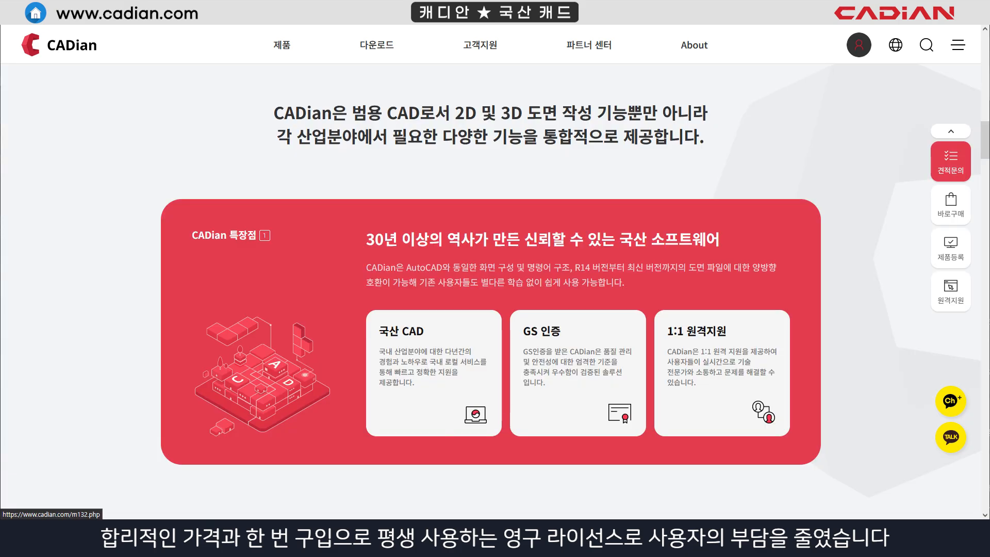
pyautogui.scroll(-6, 495, 288)
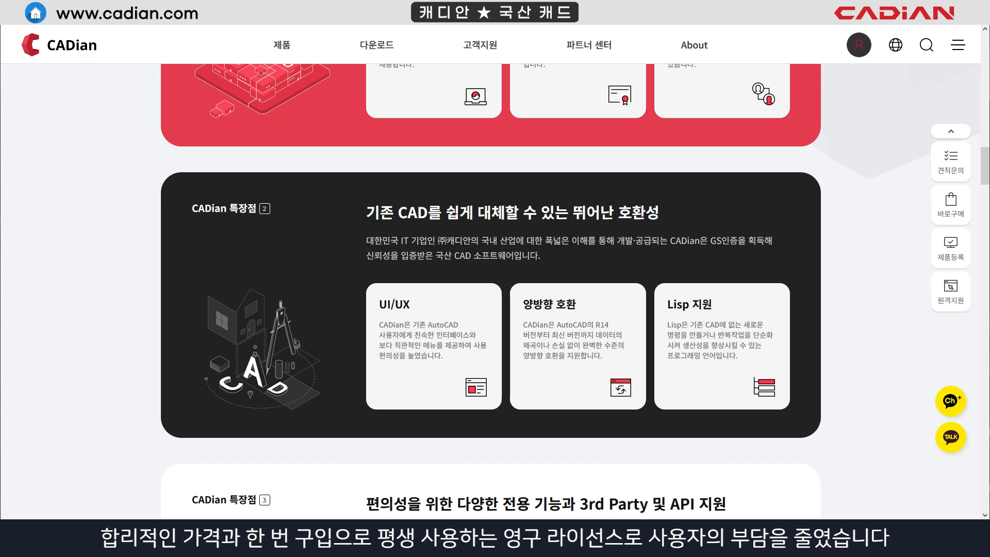
pyautogui.scroll(-5, 495, 289)
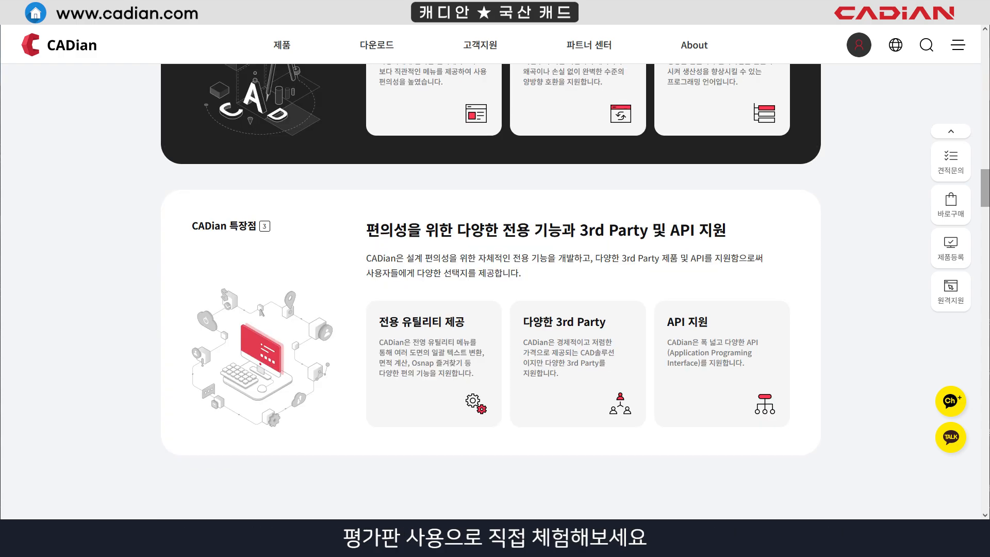